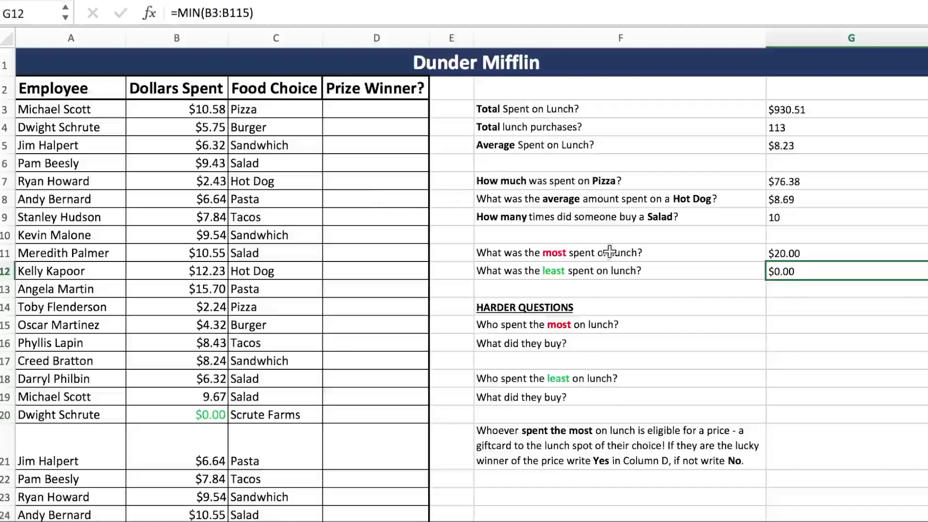
Begin an =INDEX( formula in G15 for the top-spender answer
left_click(780, 326)
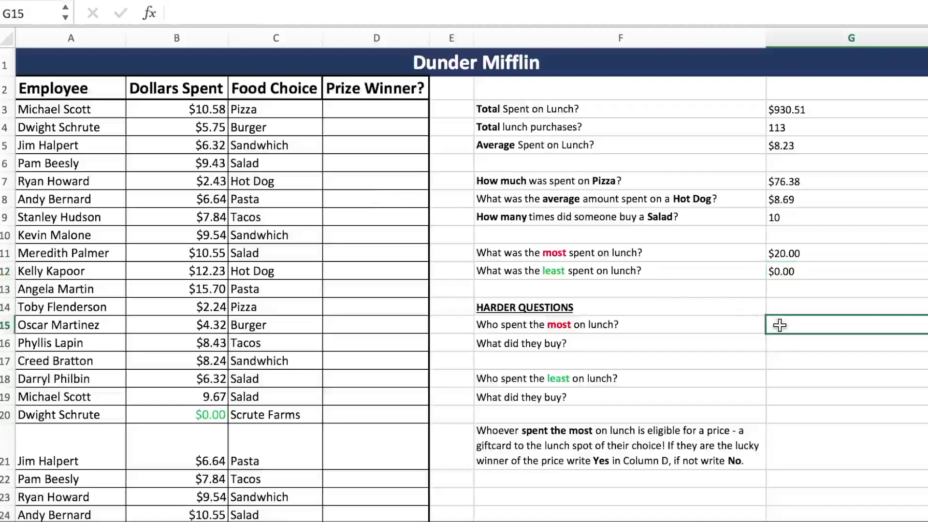
double_click(795, 325)
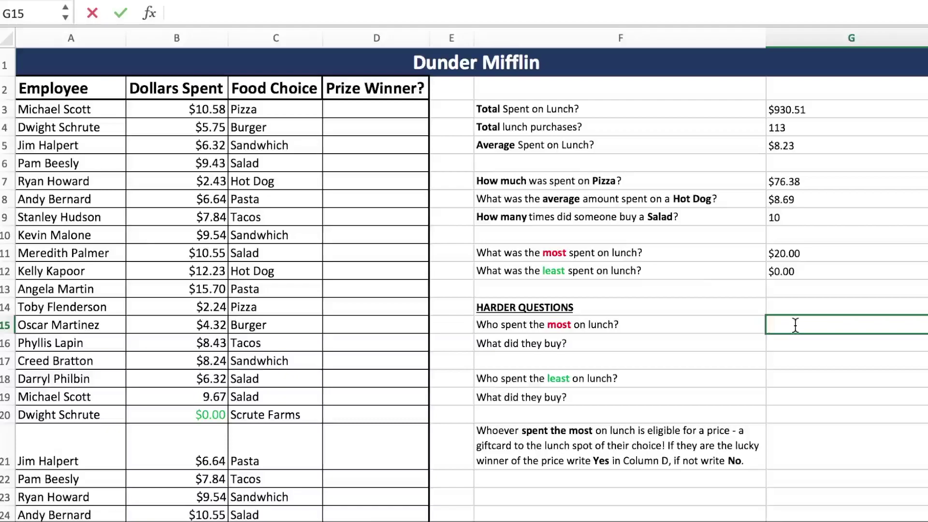
type("=INDEX(")
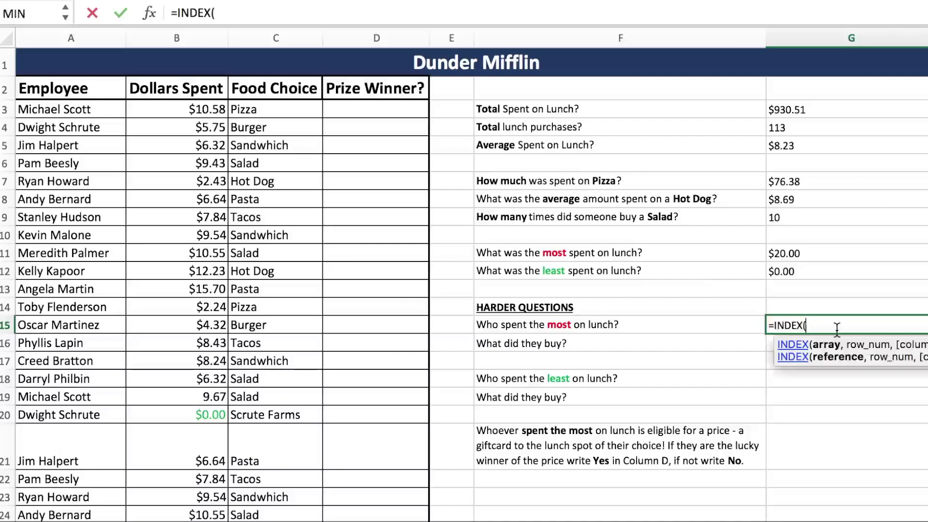
Reference the lunch table A2:D115 as the INDEX array
left_click(113, 90)
key("shift+Right")
key("shift+Right")
key("shift+Right")
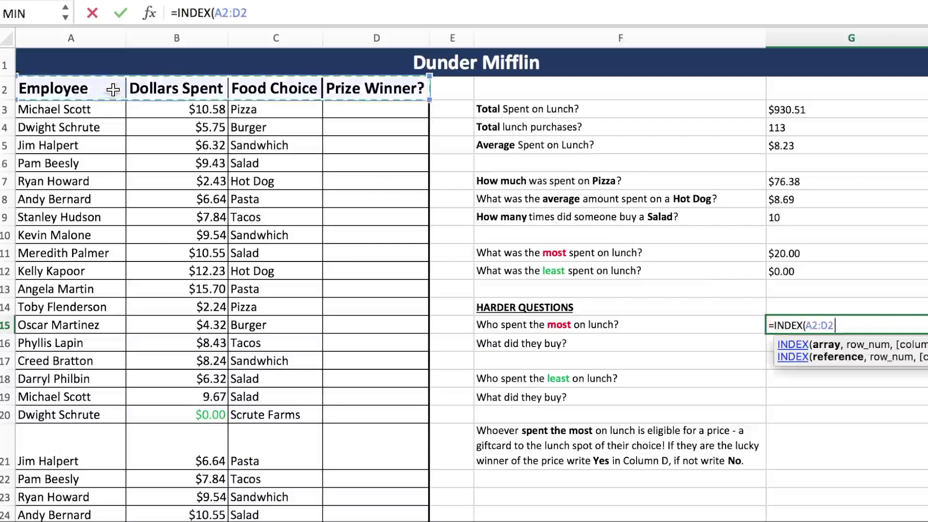
key("ctrl+shift+Down")
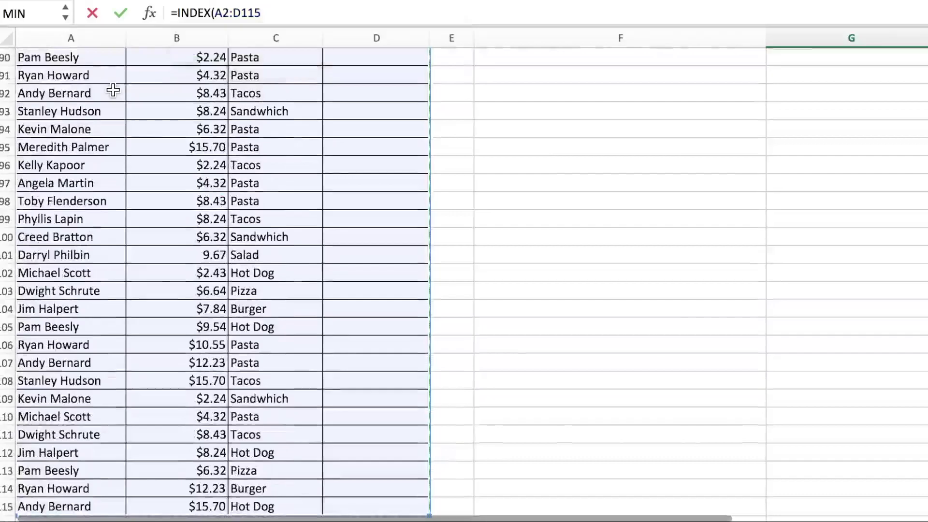
type(",")
scroll(432, 233, "up", 20)
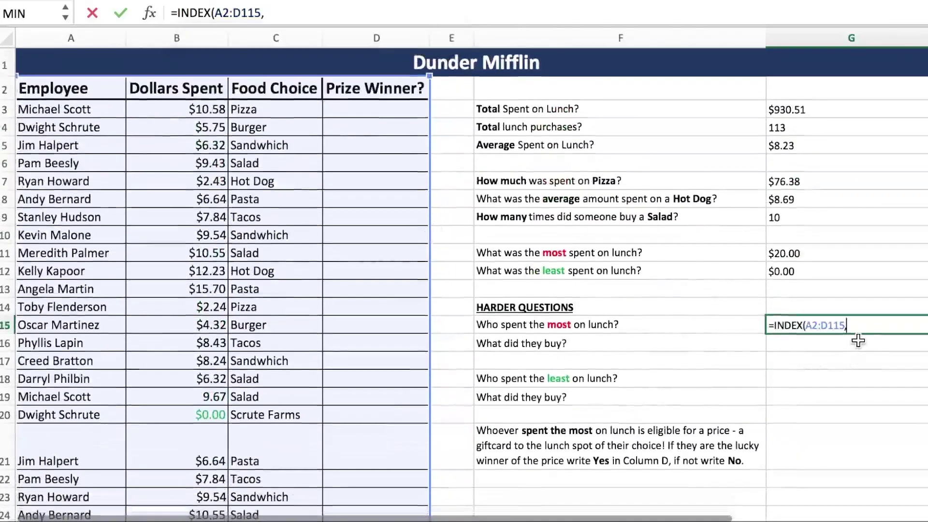
left_click(865, 329)
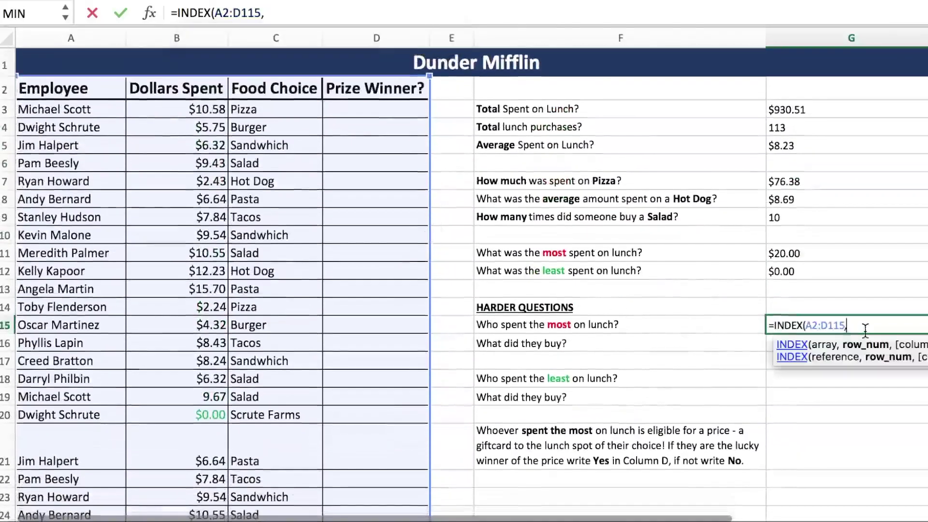
Add a row MATCH using MAX(B3:B115) as the lookup value
type("MATCH(")
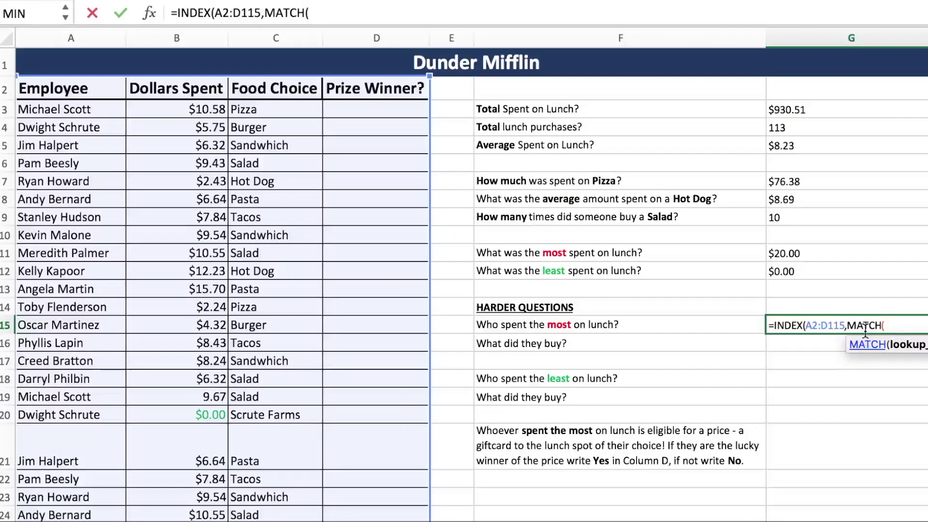
type("MAX(")
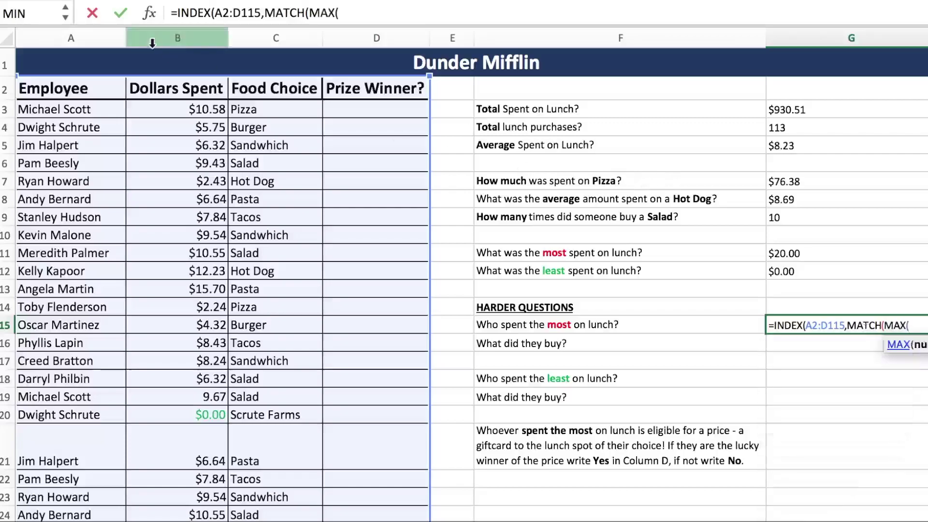
left_click(187, 110)
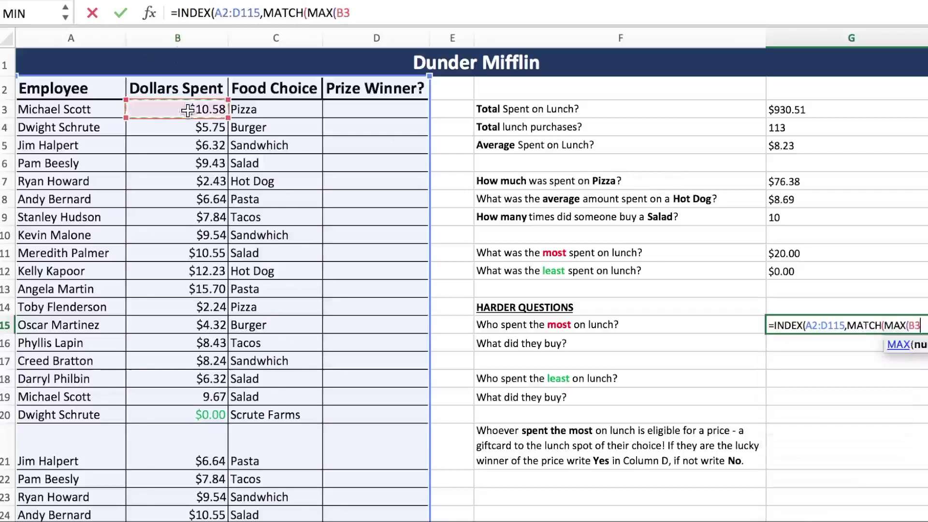
key("ctrl+shift+Down")
type("),")
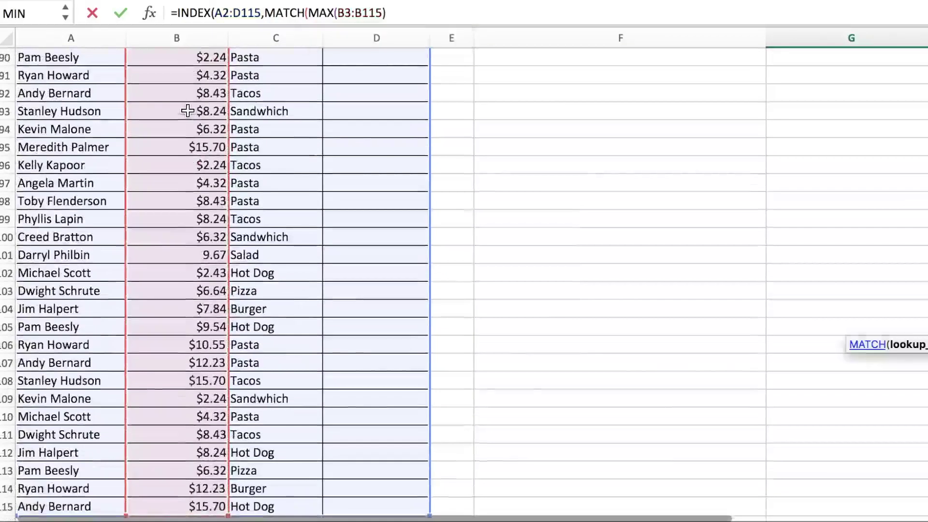
scroll(368, 243, "up", 10)
scroll(420, 242, "up", 10)
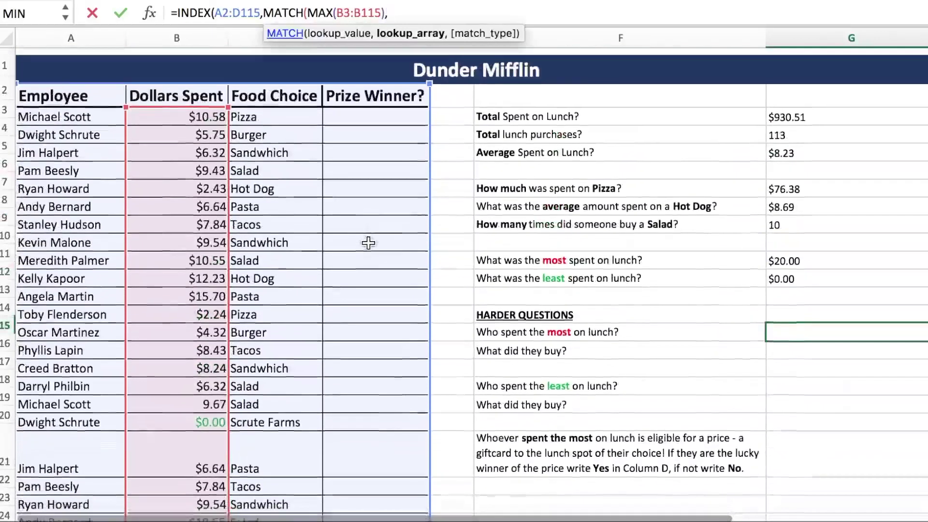
left_click(870, 329)
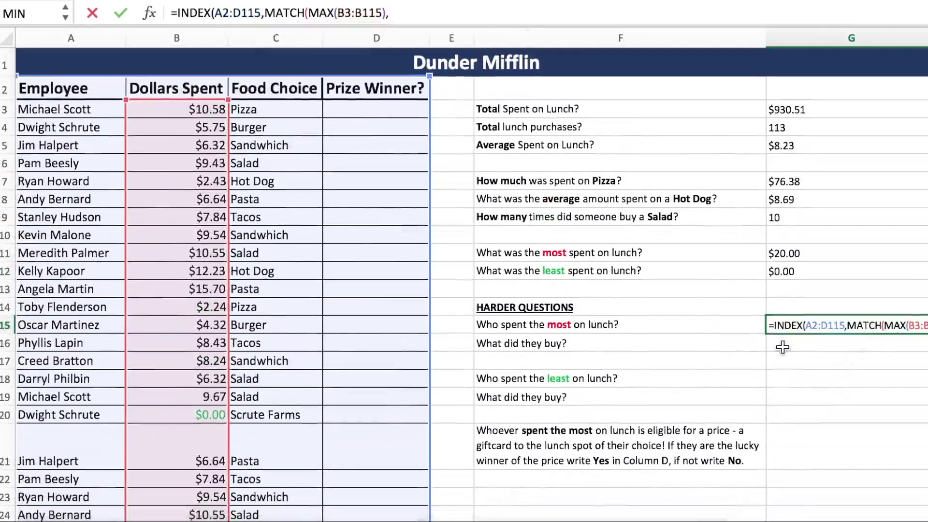
Set the MATCH lookup array to B2:B115 with exact match 0, then begin a second MATCH
left_click(204, 86)
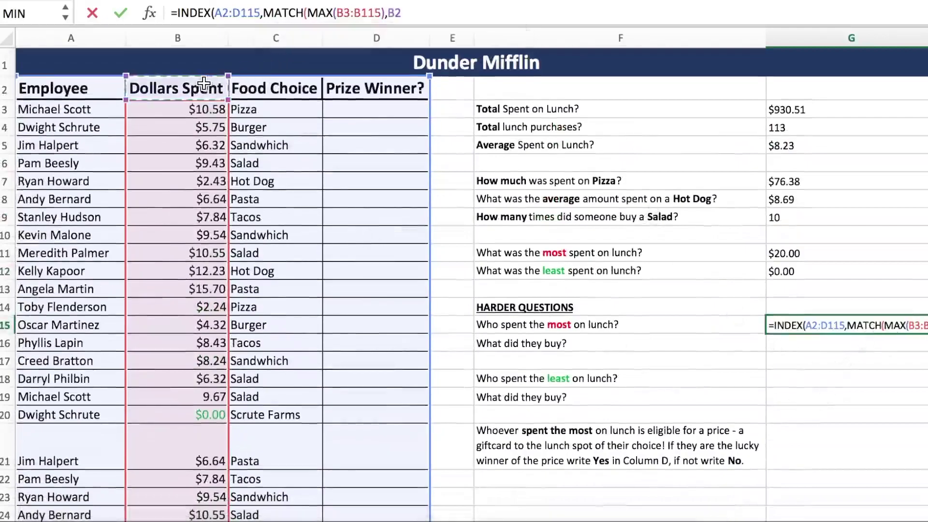
key("ctrl+shift+Down")
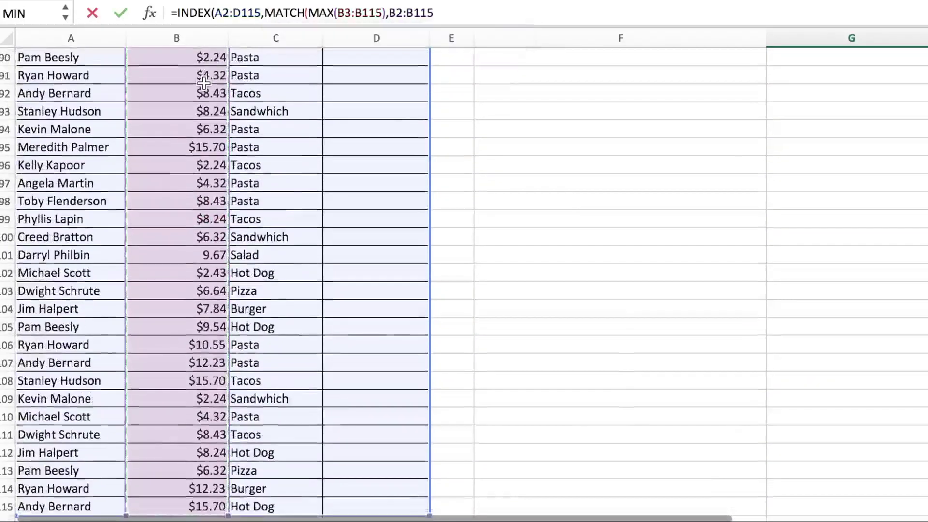
type(",")
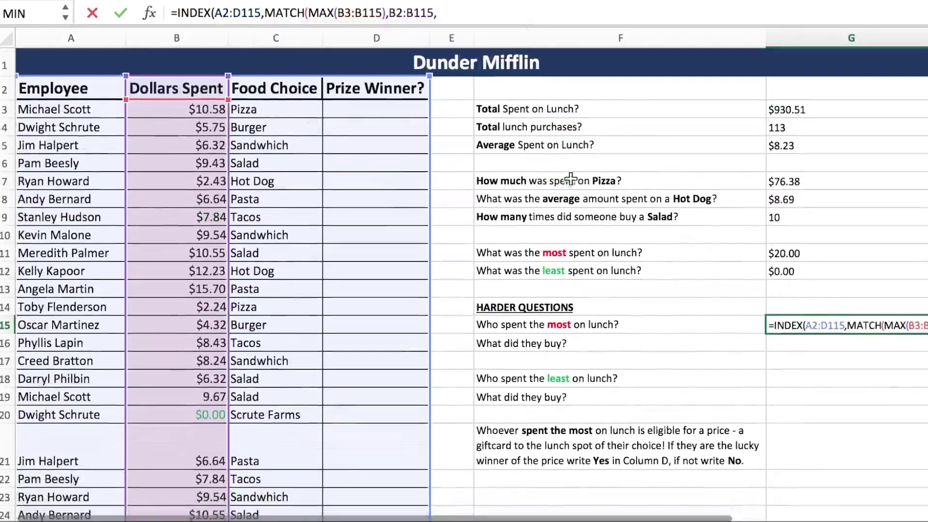
left_click(486, 19)
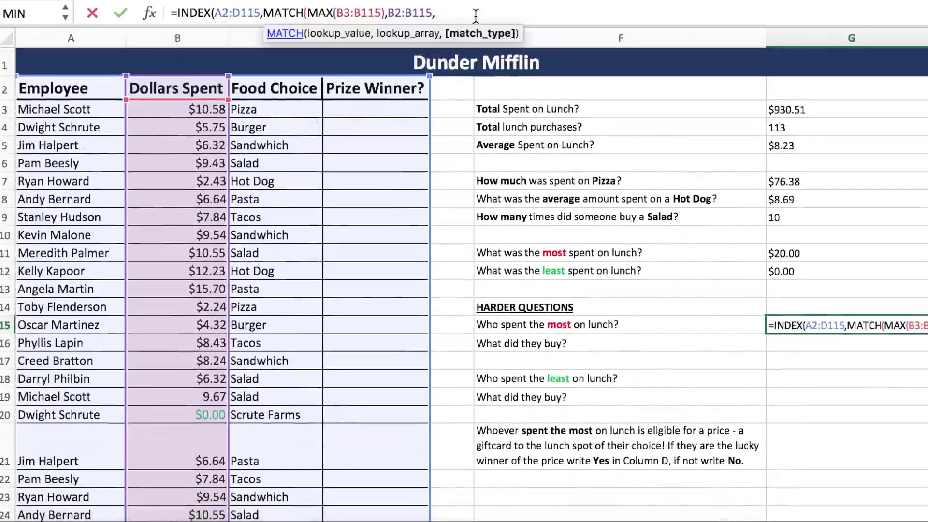
type("0")
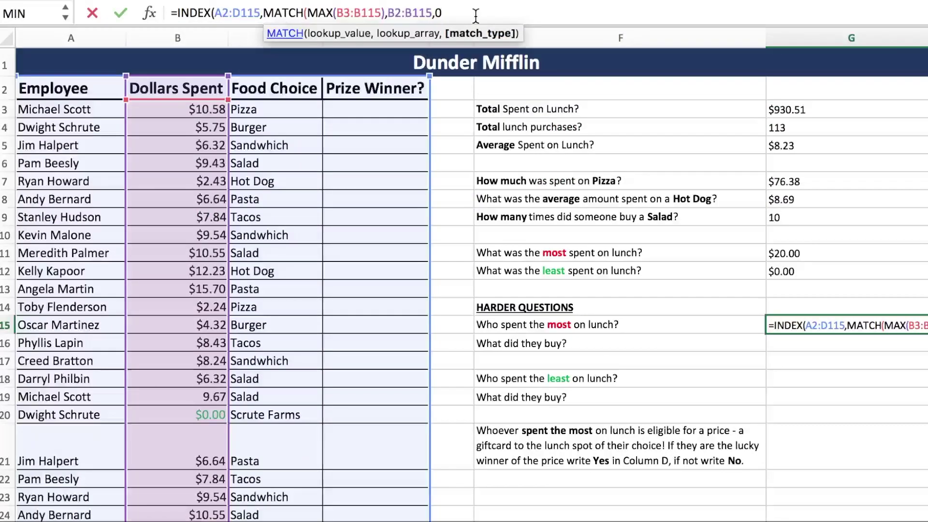
type("),")
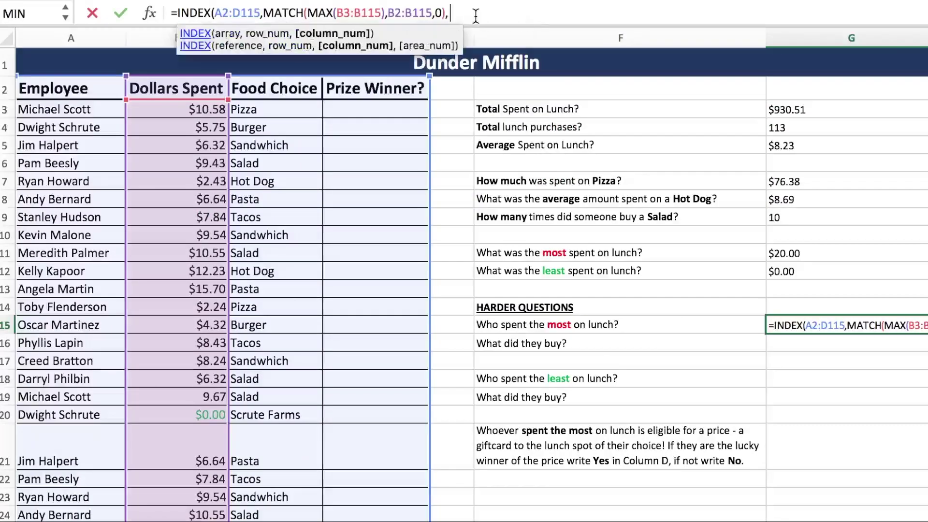
type("MATCH(")
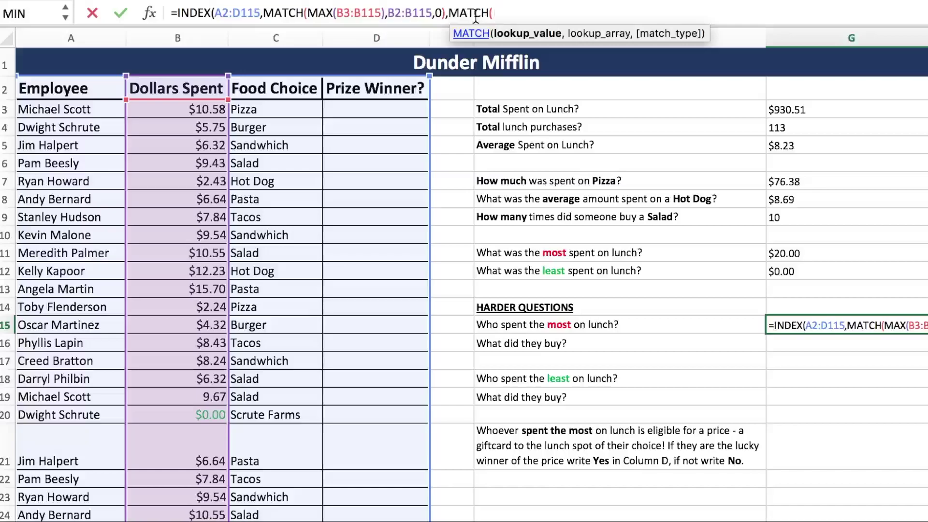
Finish with MATCH("Employee",A2:D2,0) and commit so G15 shows the top spender's name
type("Employee\",")
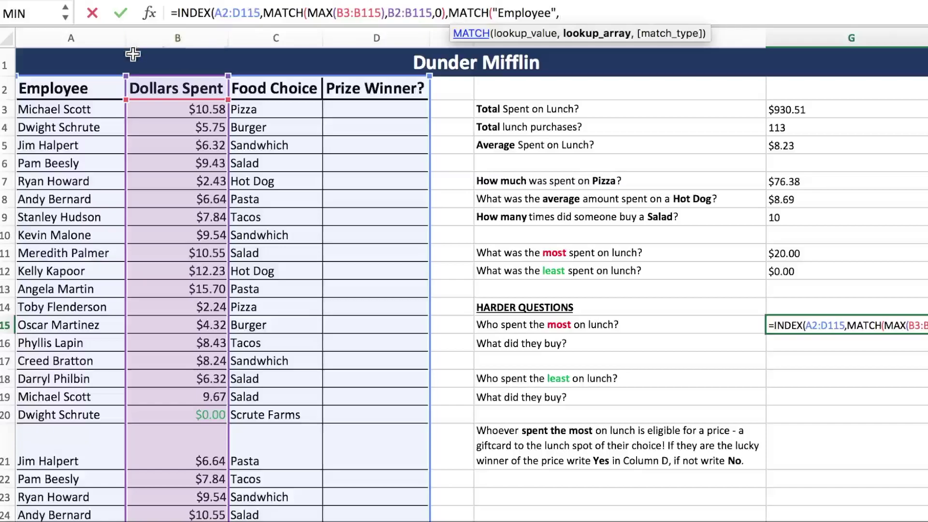
left_click_drag(77, 83, 372, 94)
type(",")
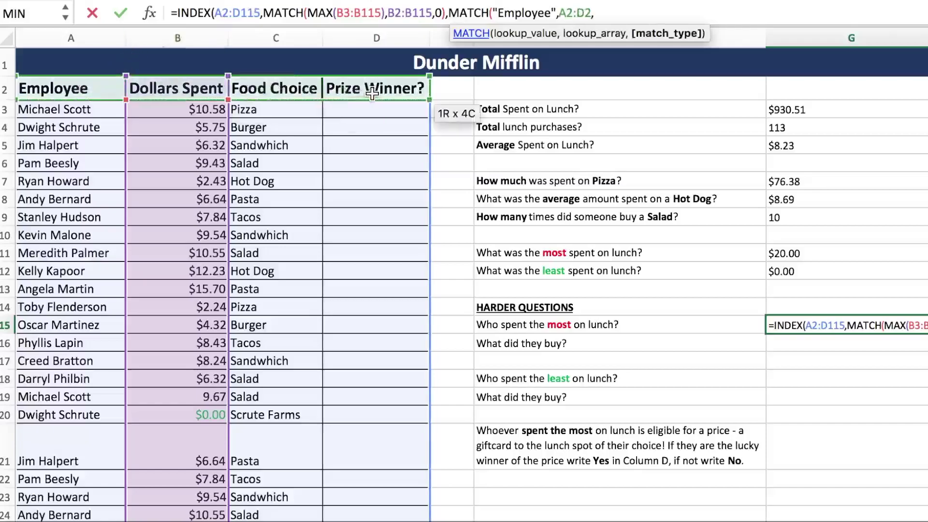
type("0))")
key("Return")
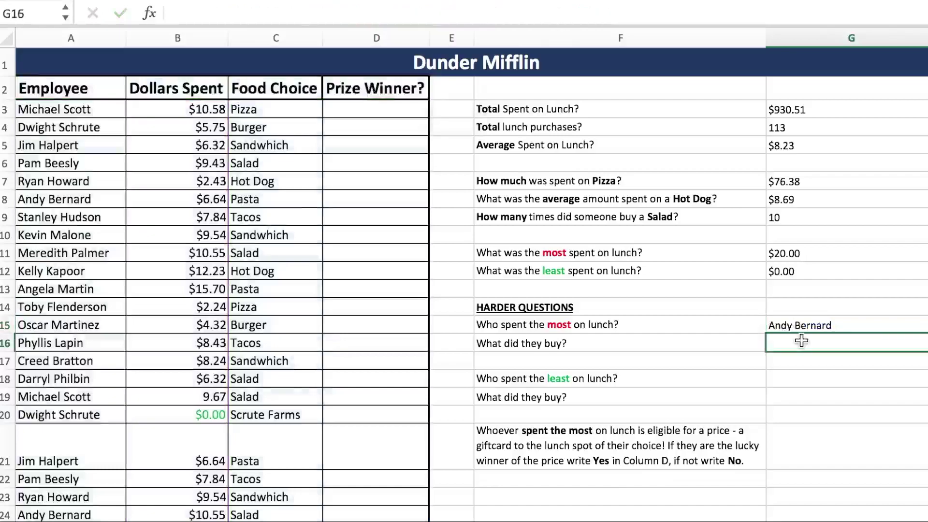
Start =INDEX( in G16 with the table range A2:D115
type("=IND")
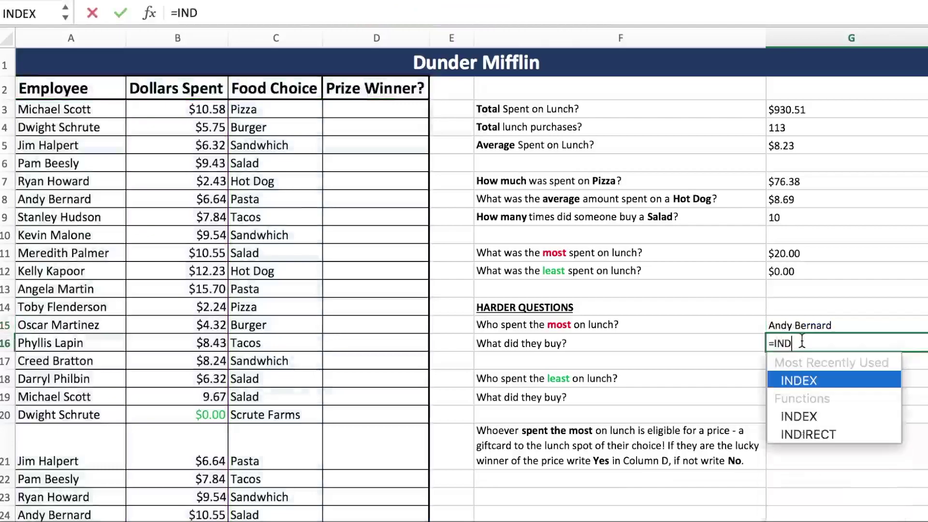
type("EX(")
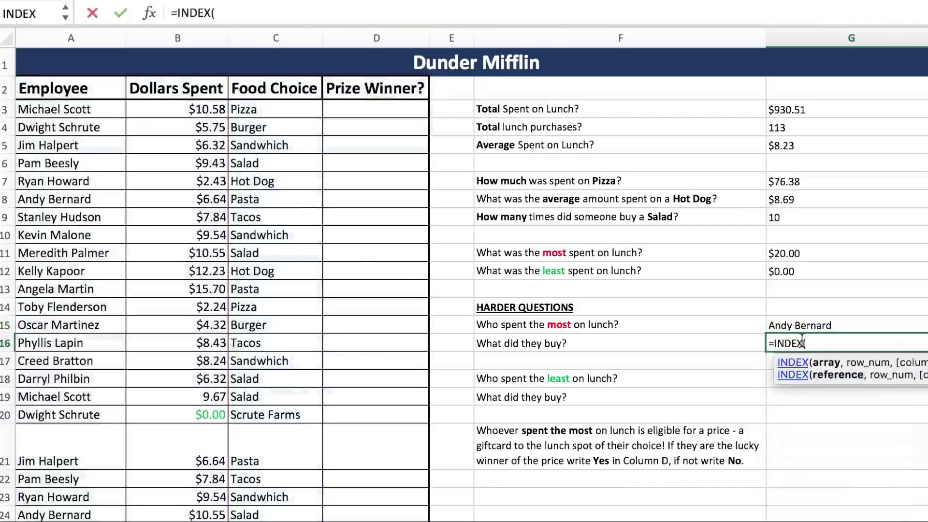
left_click_drag(95, 90, 360, 95)
key("ctrl+shift+Down")
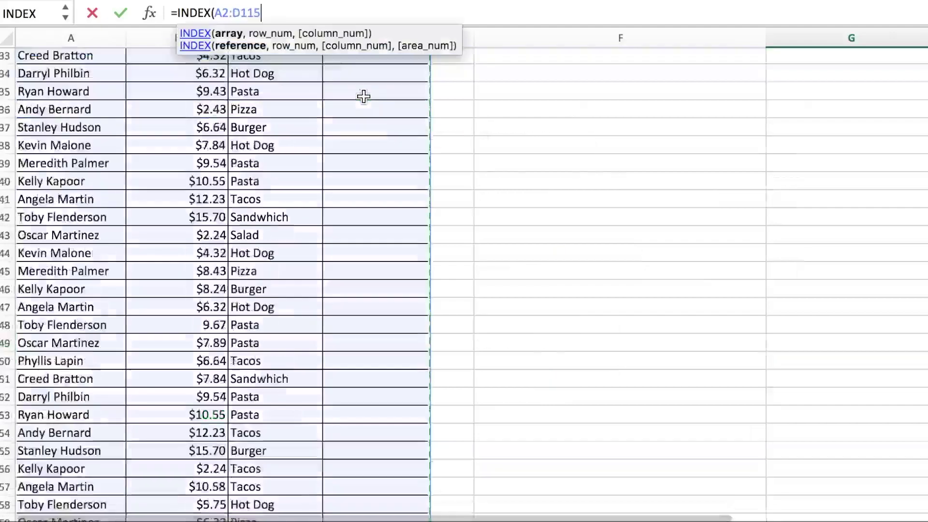
type(",")
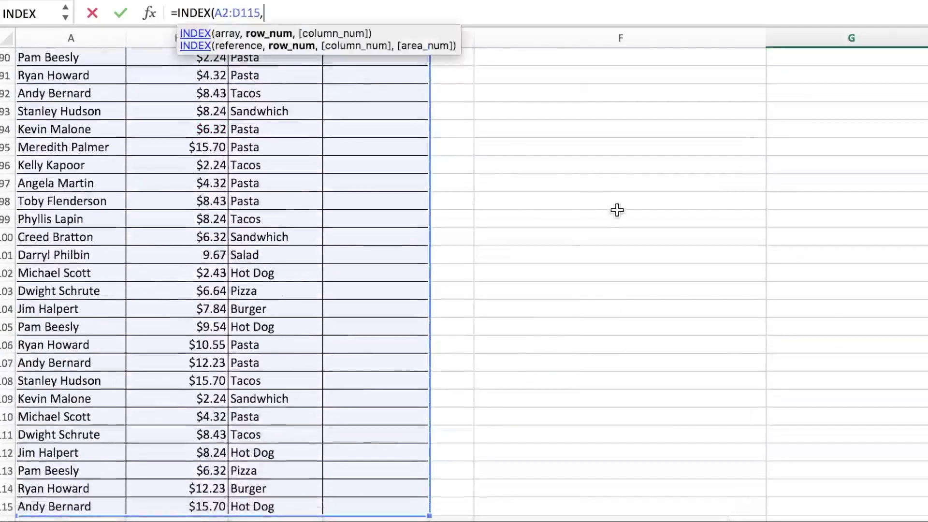
scroll(617, 209, "up", 20)
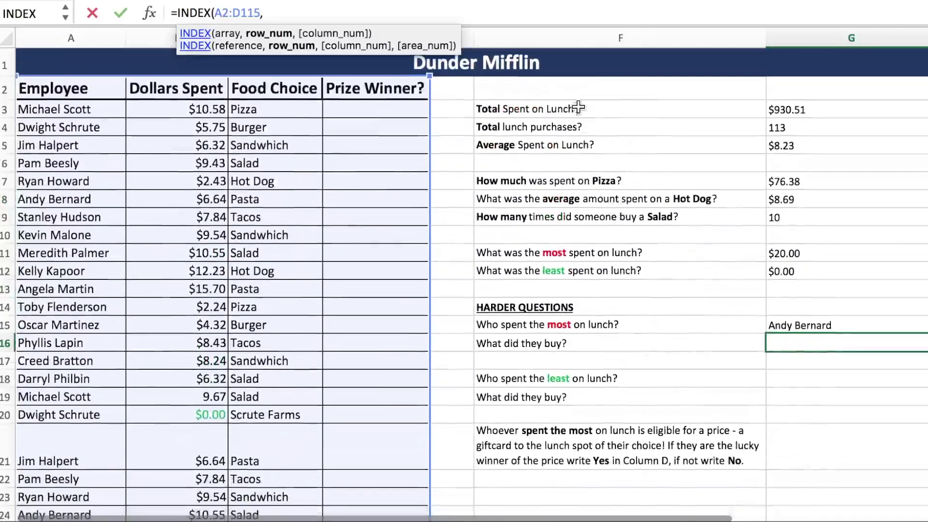
left_click(334, 13)
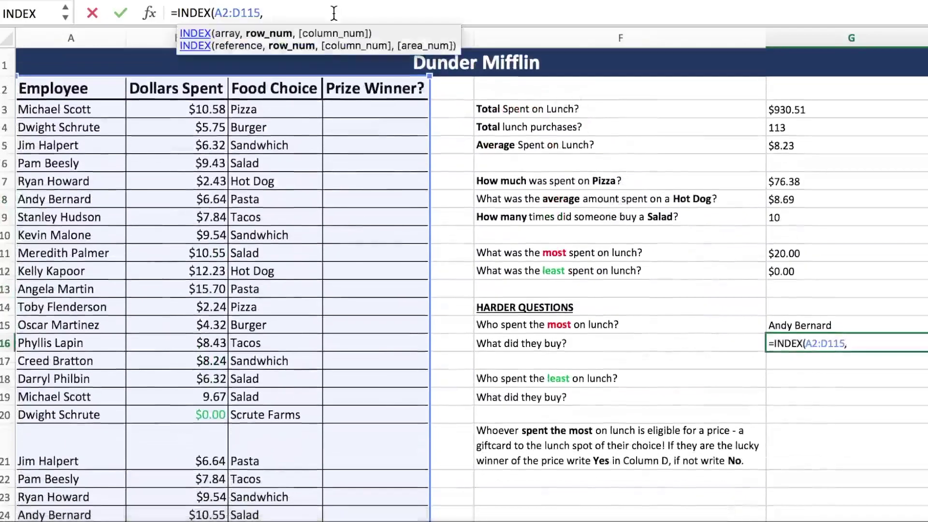
Add the row lookup MATCH(MAX(B3:B115),B2:B115,0)
type("MATCH(")
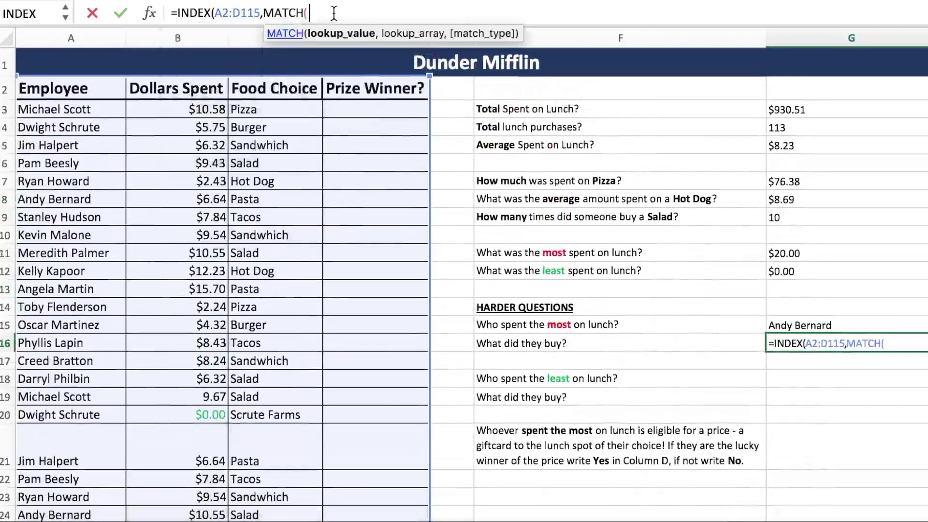
type("MAX(")
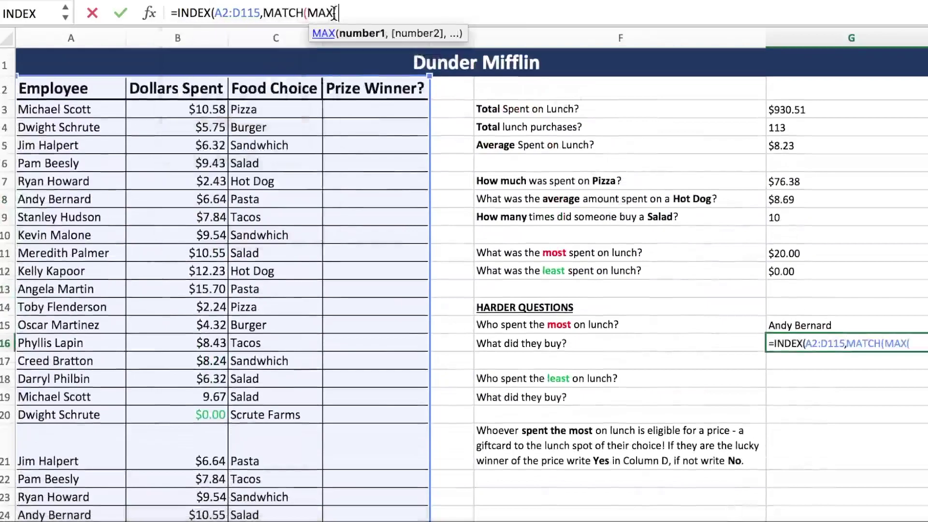
left_click(210, 103)
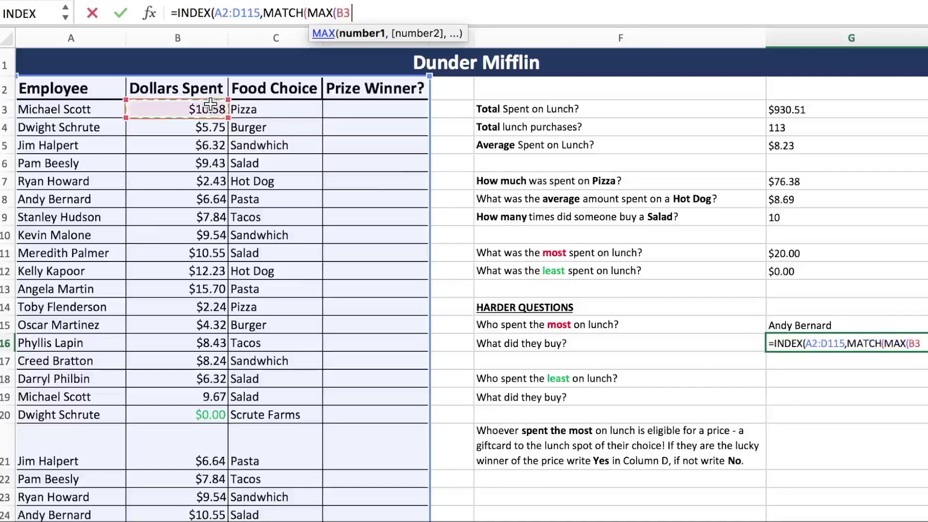
key("ctrl+shift+Down")
type("),")
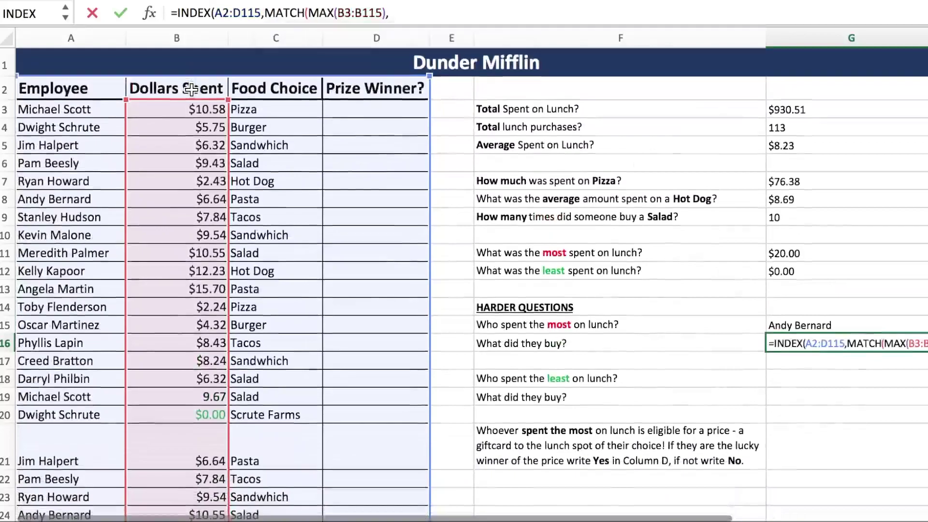
left_click(191, 90)
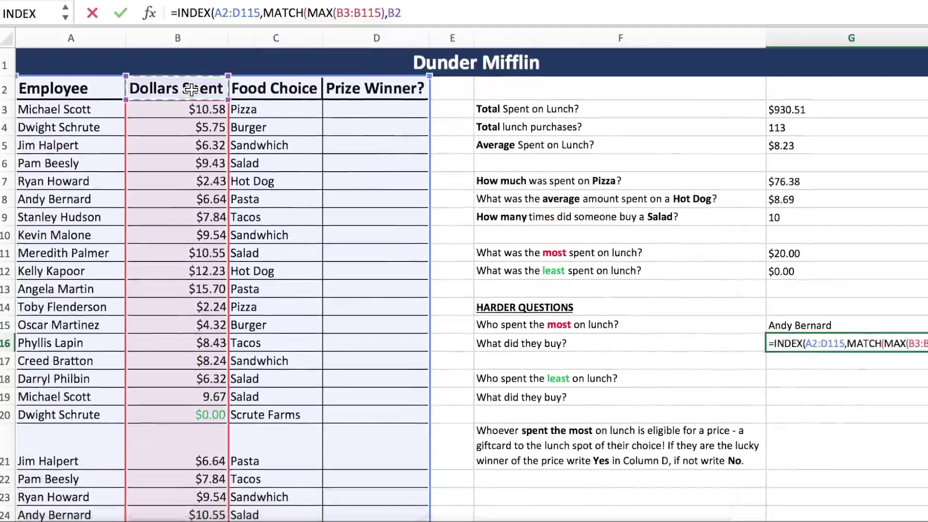
key("ctrl+shift+Down")
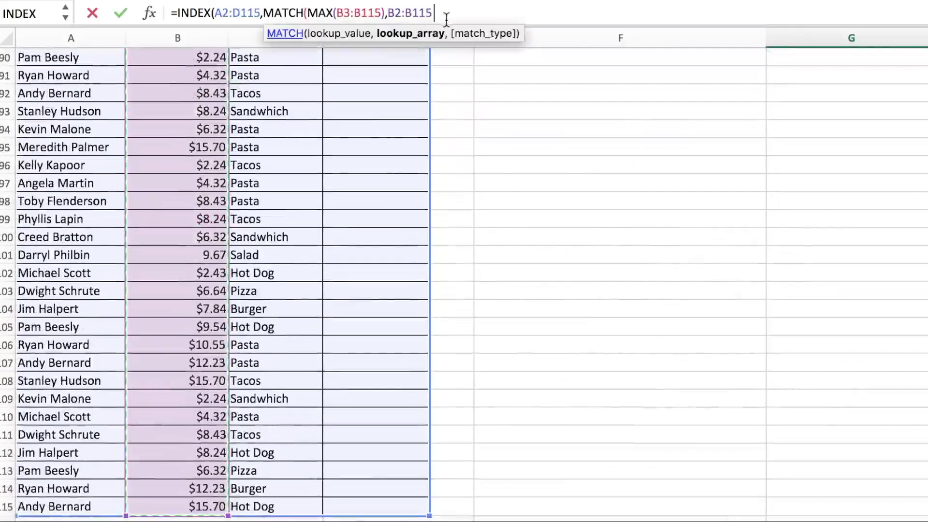
type(",")
scroll(255, 146, "up", 20)
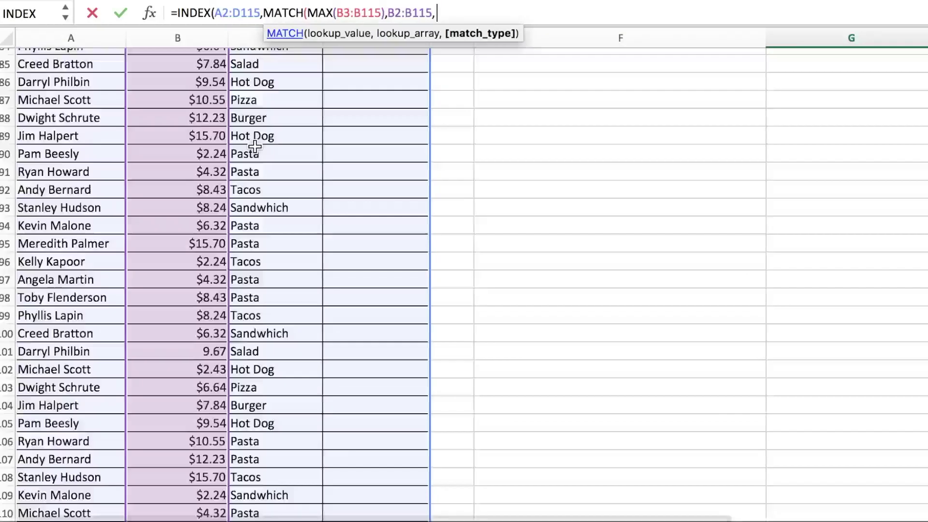
type("0")
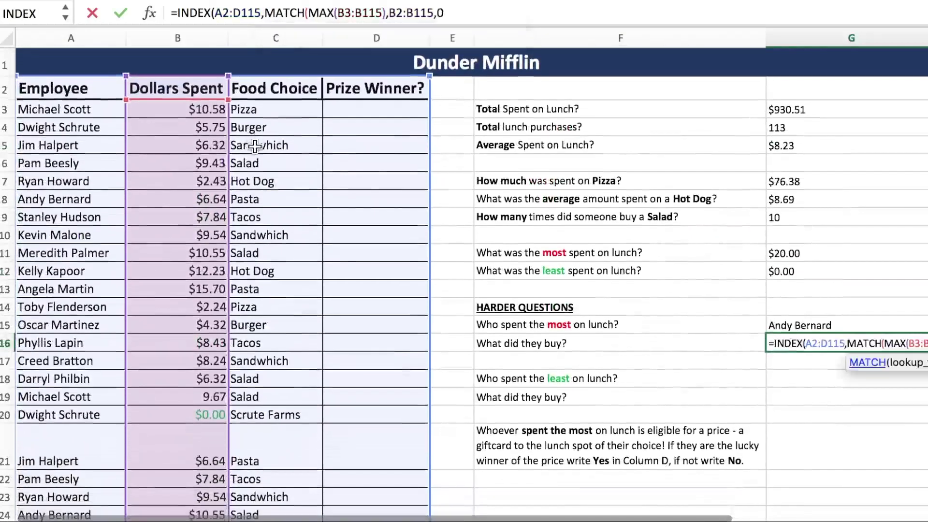
type("),")
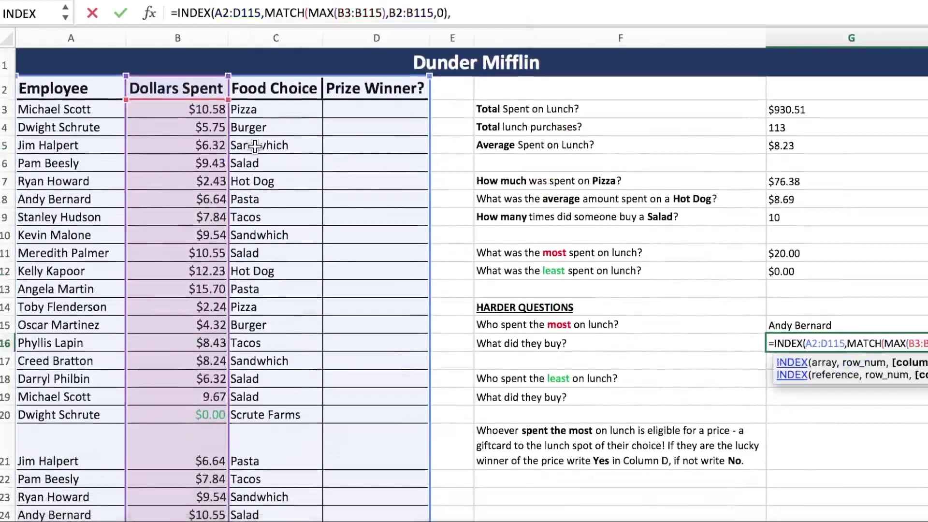
Add MATCH("Food Choice",A2:D2,0) as the column and commit, returning Hot Dog
type("MATCH")
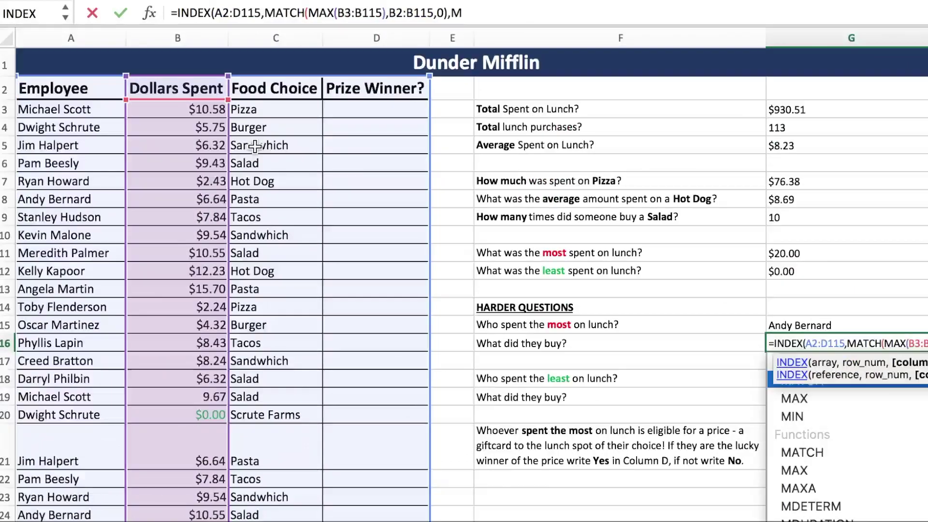
left_click(493, 14)
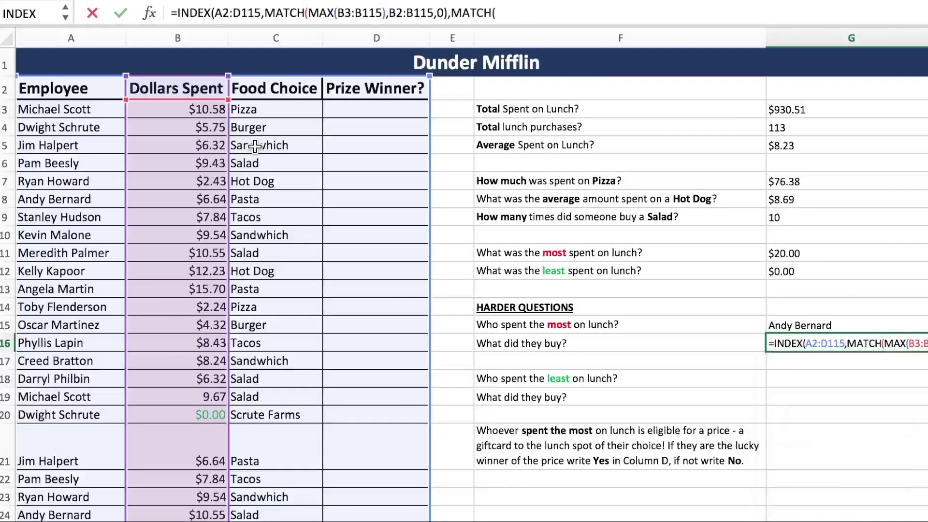
key("BackSpace")
key("BackSpace")
key("BackSpace")
key("BackSpace")
key("BackSpace")
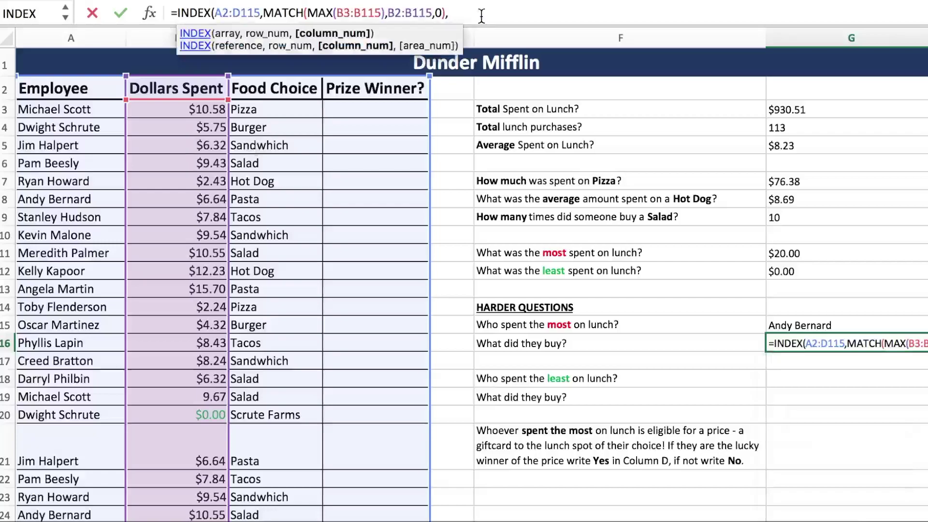
type("MATCH")
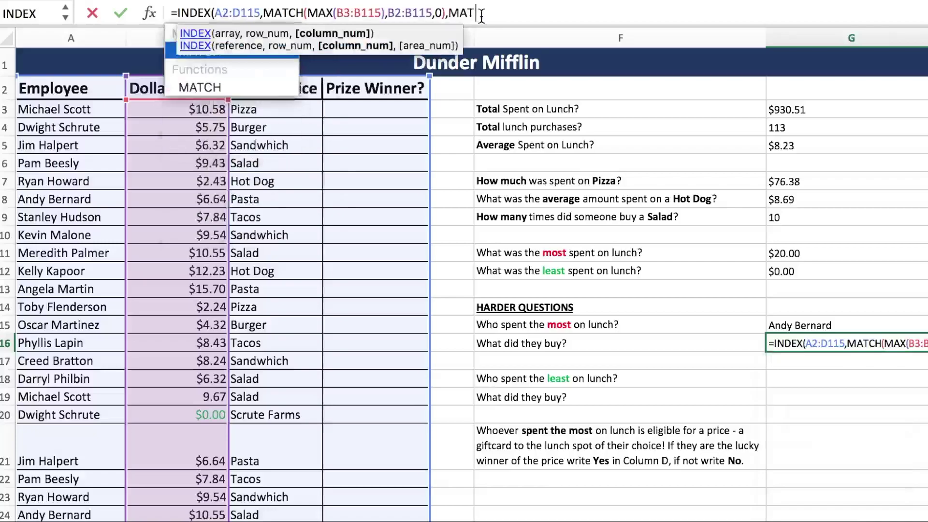
type("(\"Food CHoic")
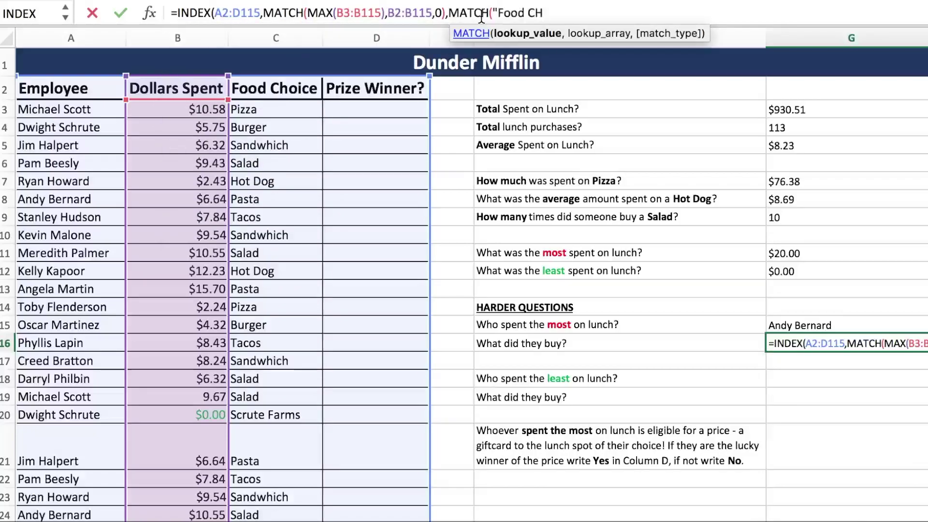
key("BackSpace")
key("BackSpace")
key("BackSpace")
key("BackSpace")
type("hoice\",")
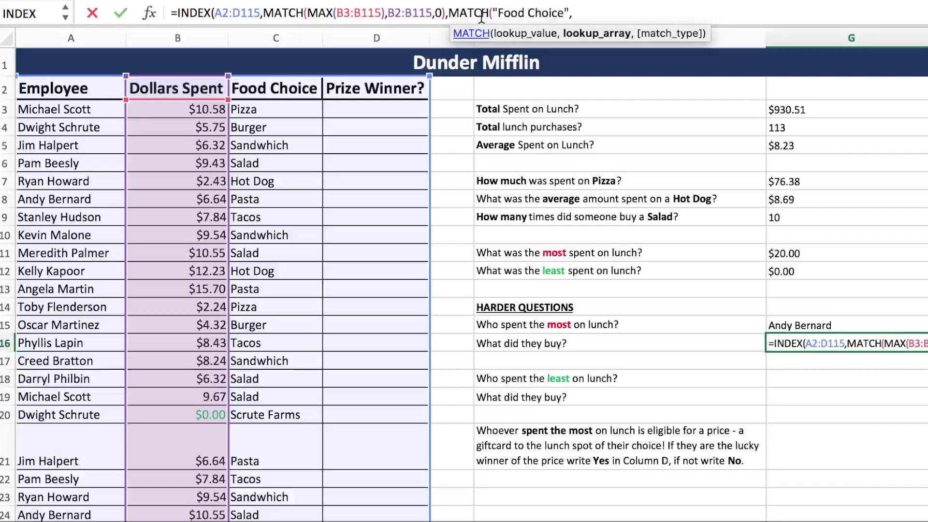
left_click_drag(107, 87, 362, 82)
type(",")
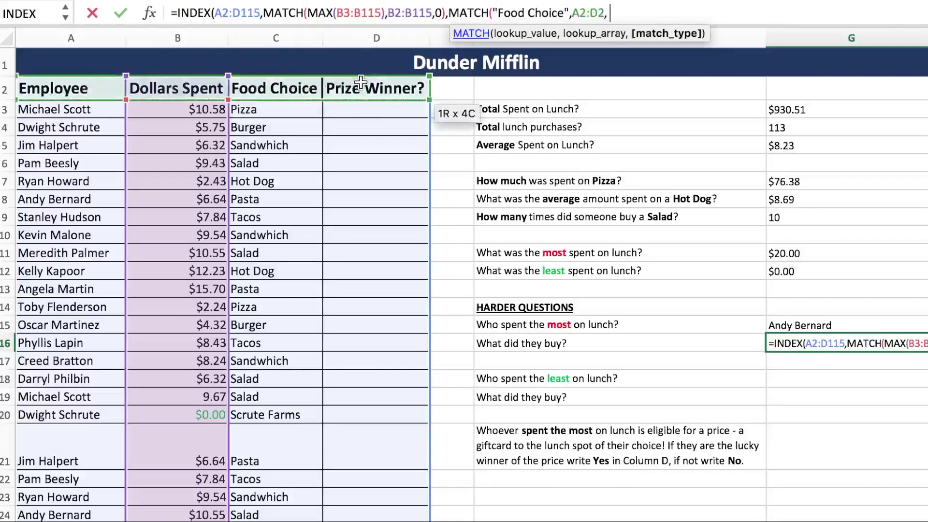
type("0")
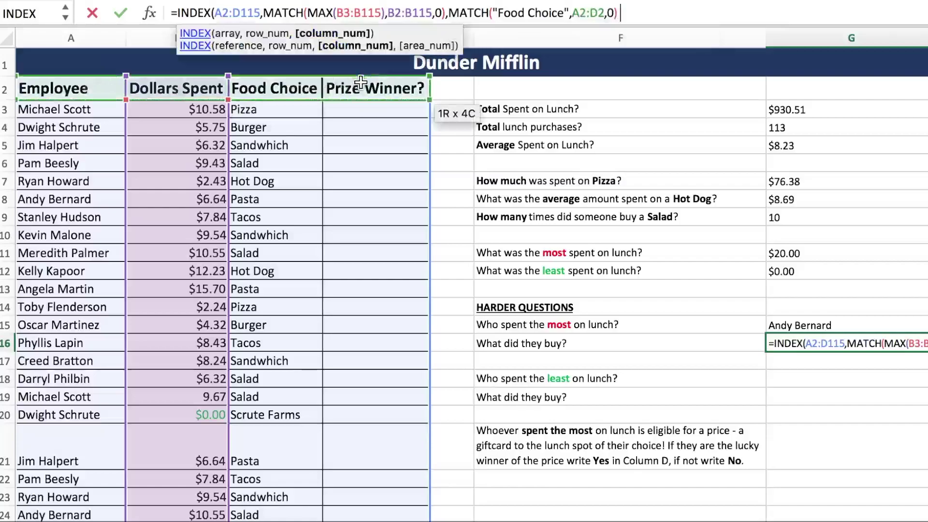
type(")")
key("Return")
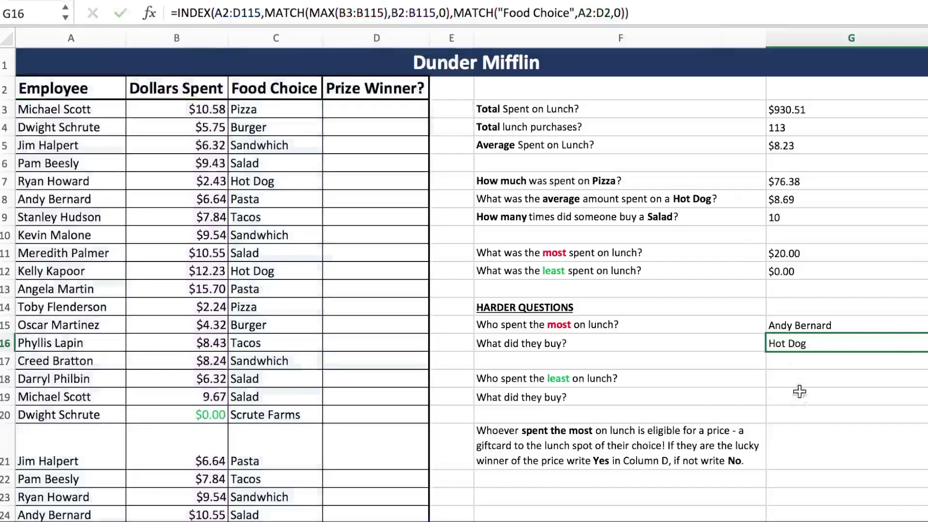
left_click(801, 378)
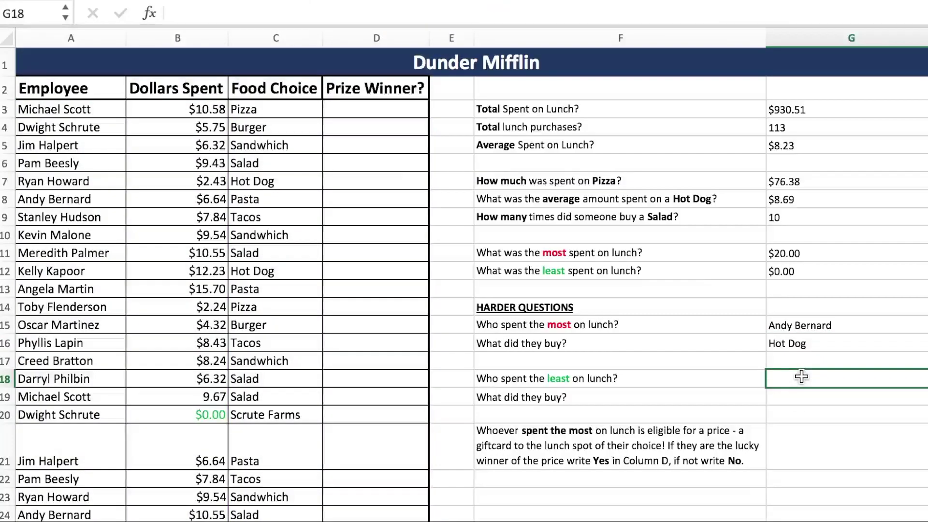
Start =INDEX( in G18 with the table range A2:D115
type("=IND")
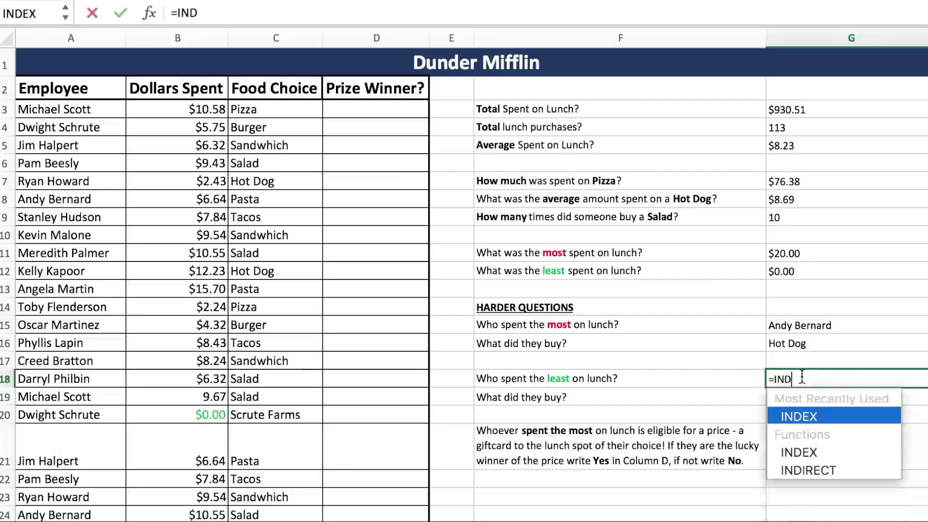
type("EX(")
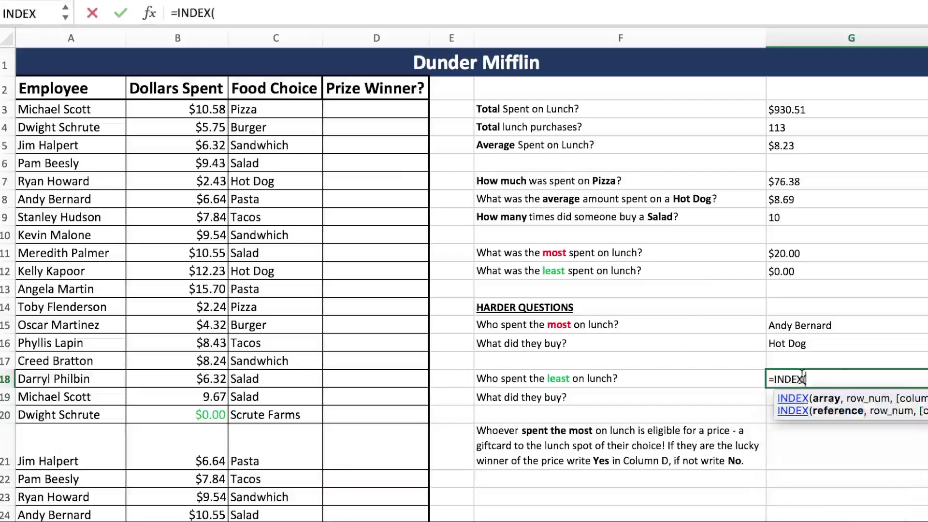
left_click(119, 94)
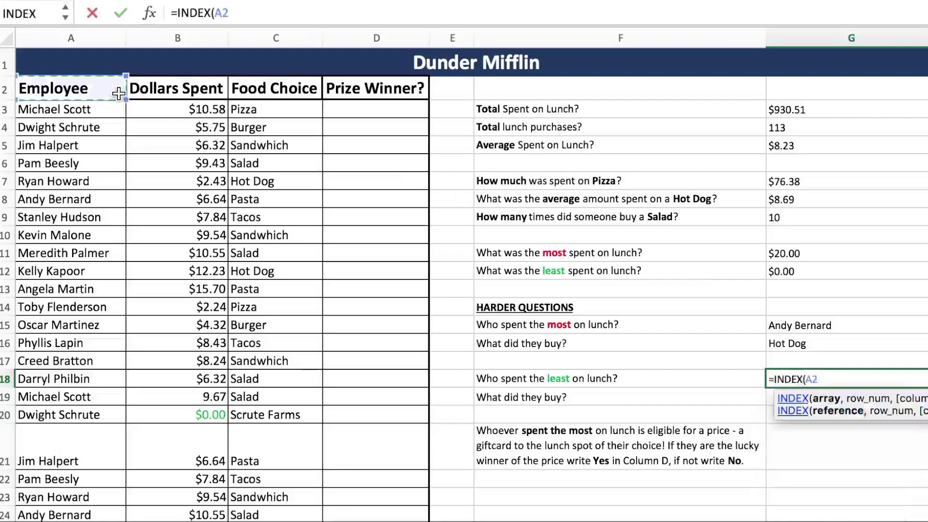
key("ctrl+shift+Right")
key("ctrl+shift+Down")
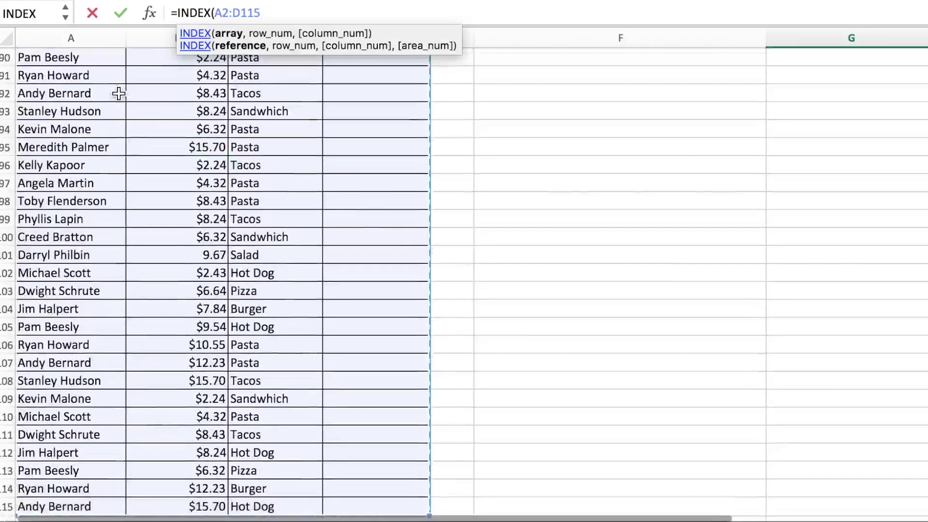
type(",")
scroll(165, 166, "up", 20)
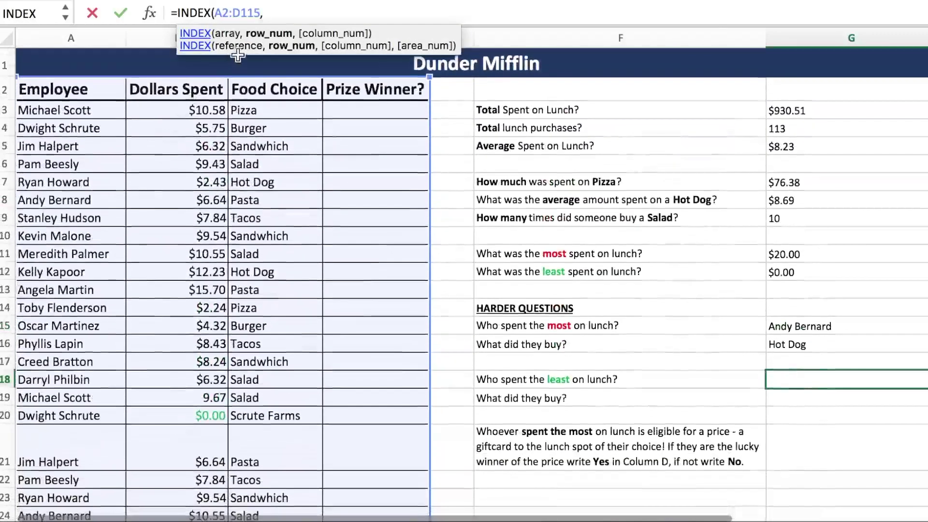
Add the row lookup MATCH(MIN(B3:B115),B2:B115,0)
type("M")
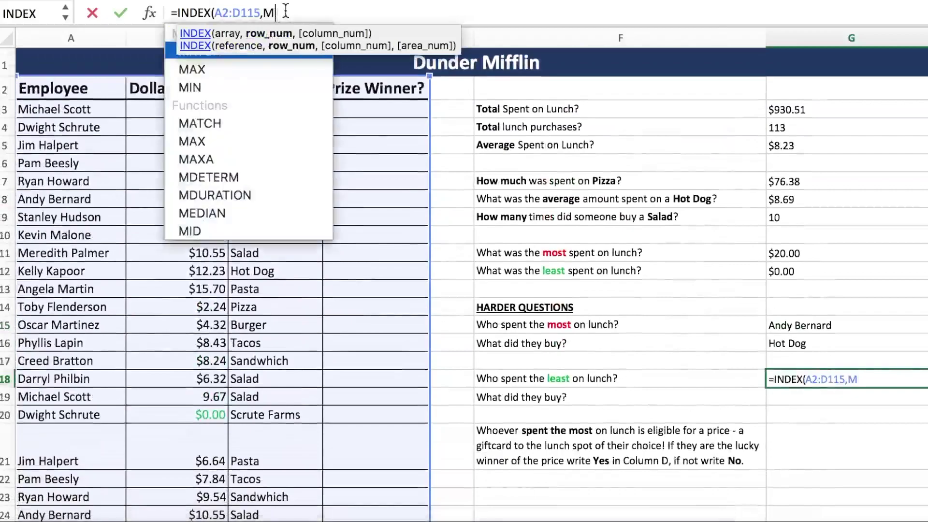
type("ATCH(")
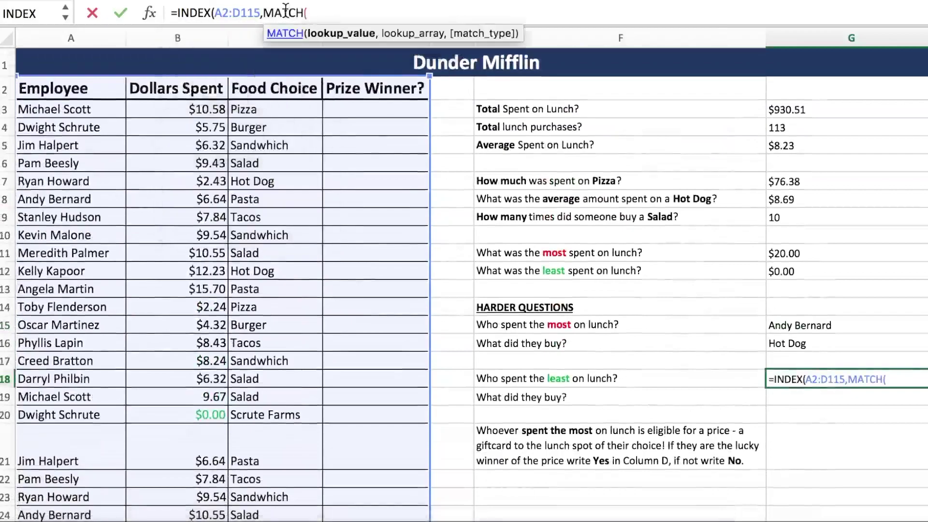
type("MIN(")
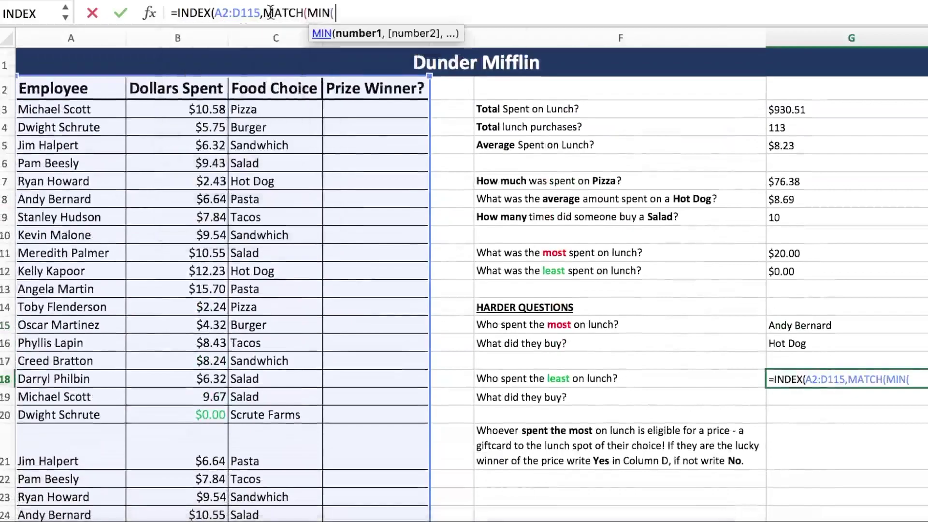
left_click(193, 85)
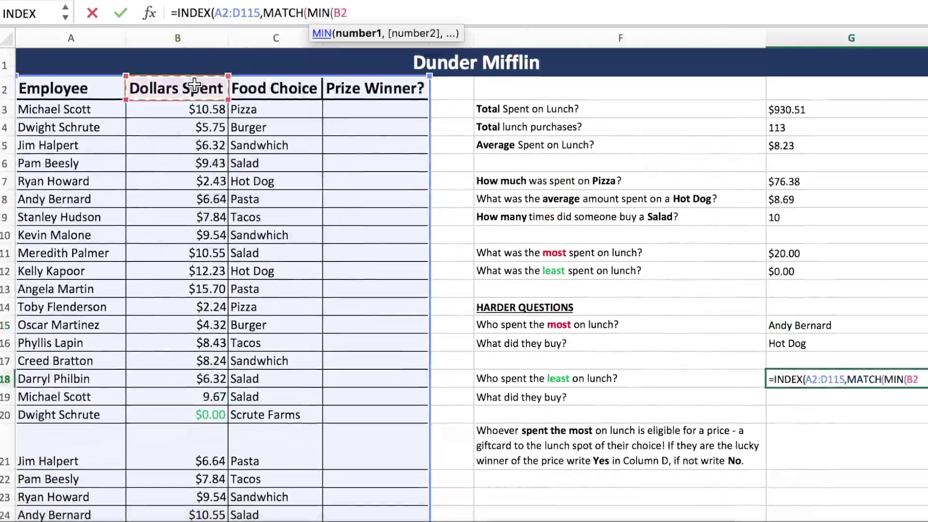
left_click(173, 116)
key("ctrl+shift+Down")
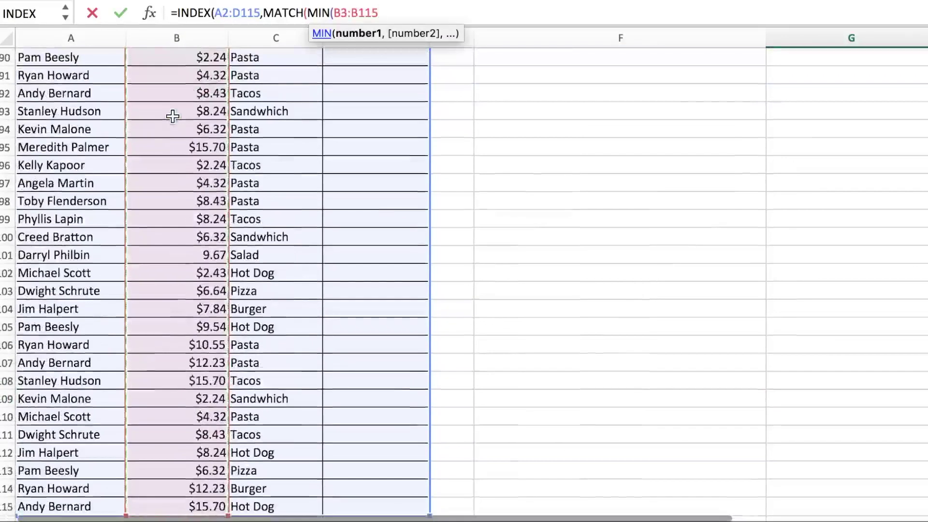
type("),")
scroll(232, 114, "up", 20)
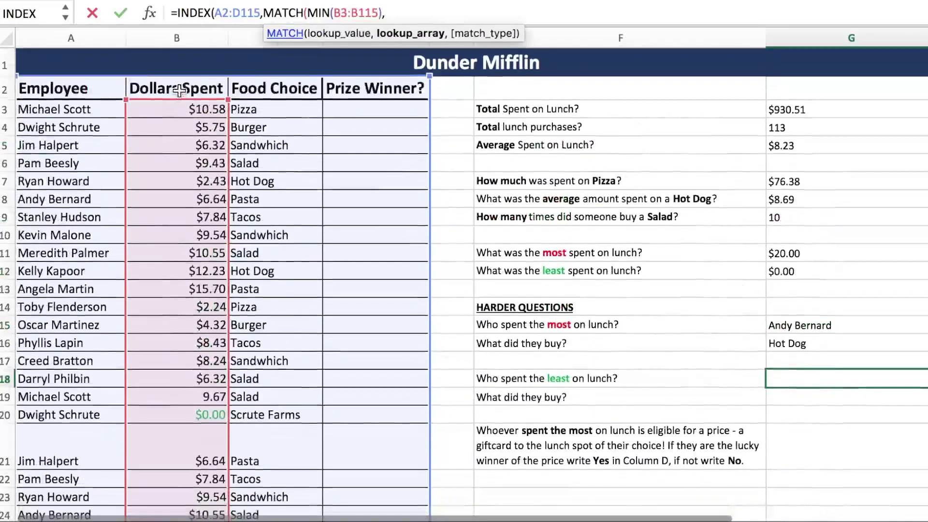
left_click(181, 89)
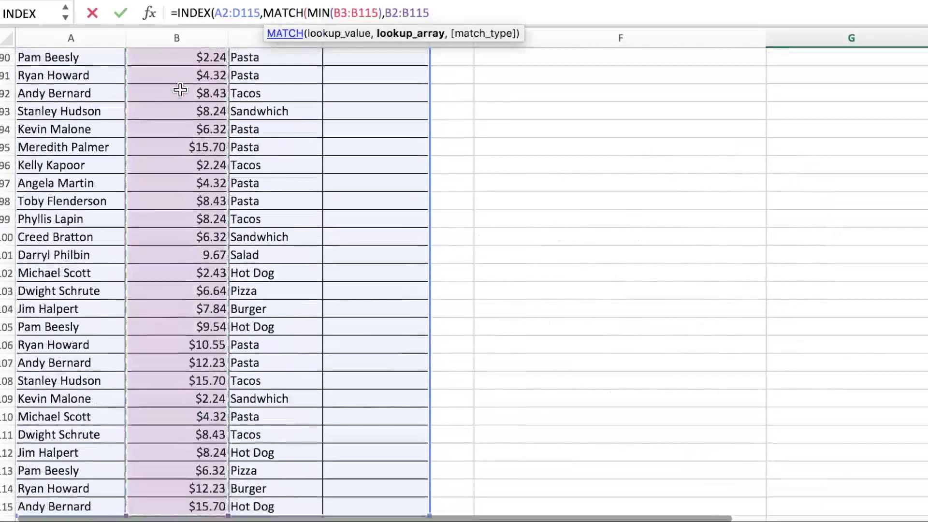
type(",0")
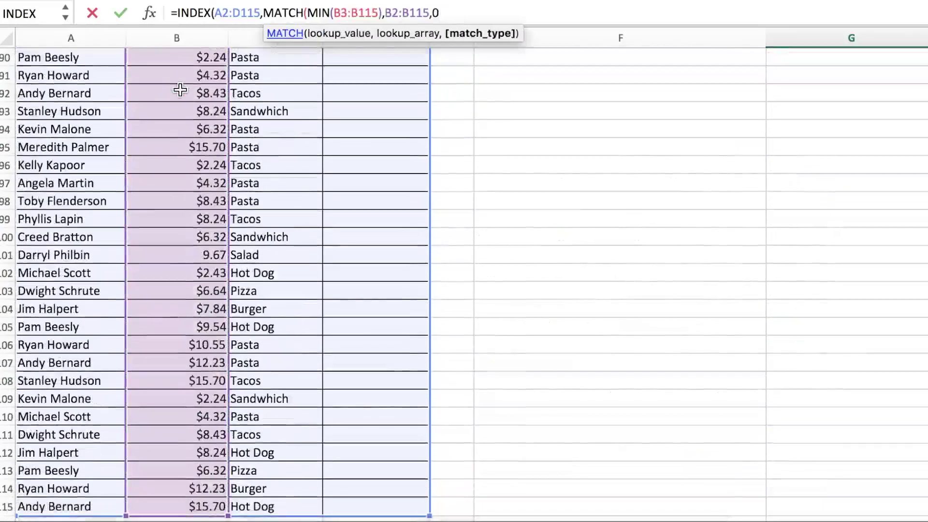
type("(")
key("BackSpace")
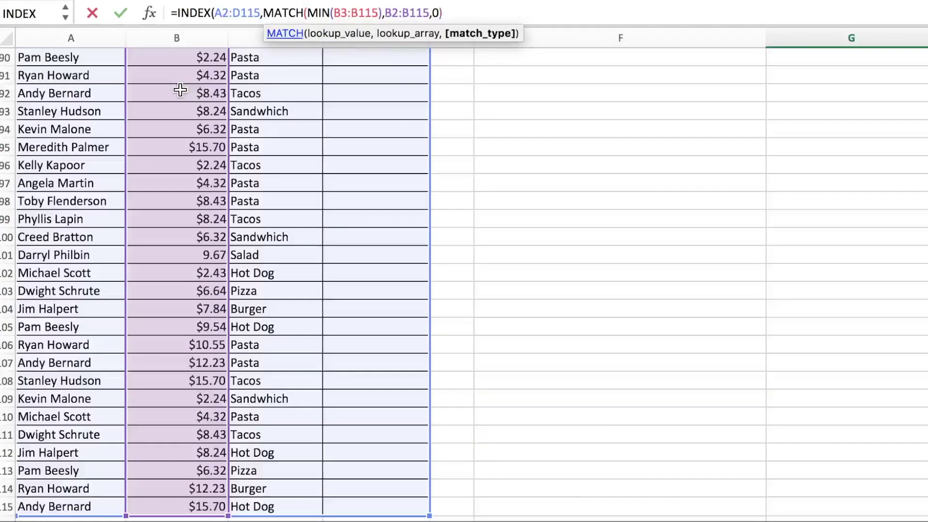
type("),")
scroll(137, 193, "up", 20)
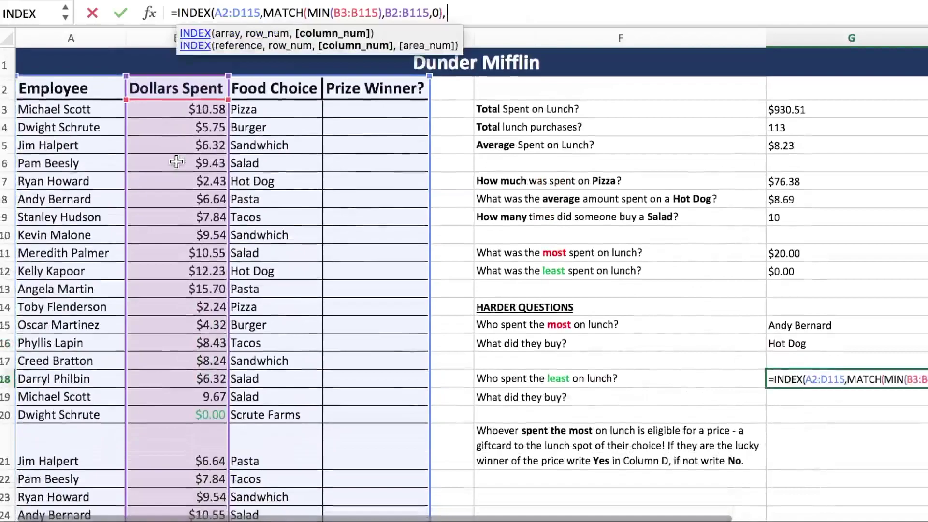
Add MATCH("Employee",A2:D2,0) as the column and commit, showing Dwight Schrute
type("MATCH")
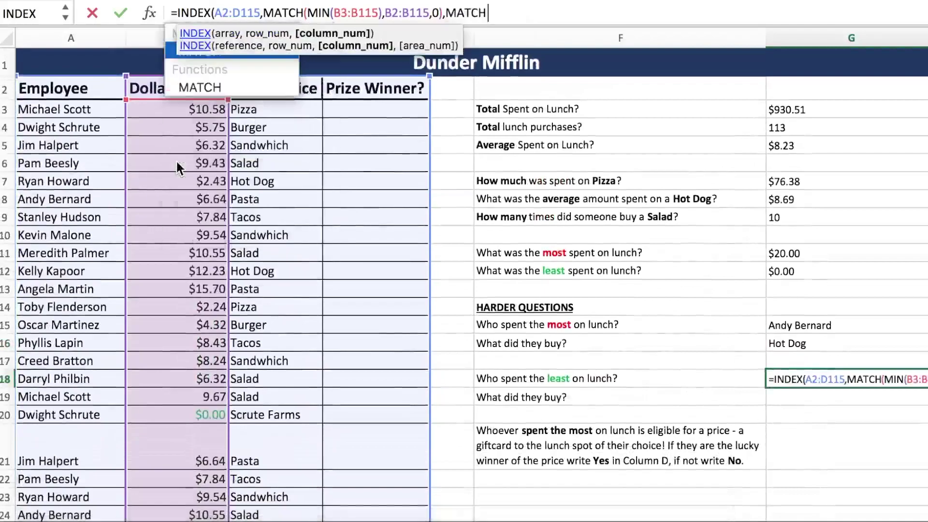
type("(\"e")
key("BackSpace")
type("Emplo")
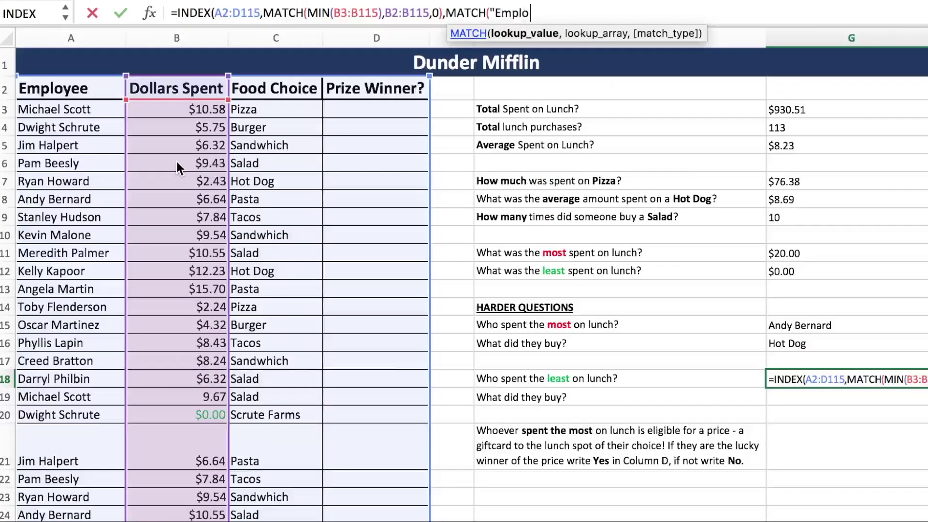
type("yee\",")
left_click_drag(29, 88, 421, 88)
type(",0")
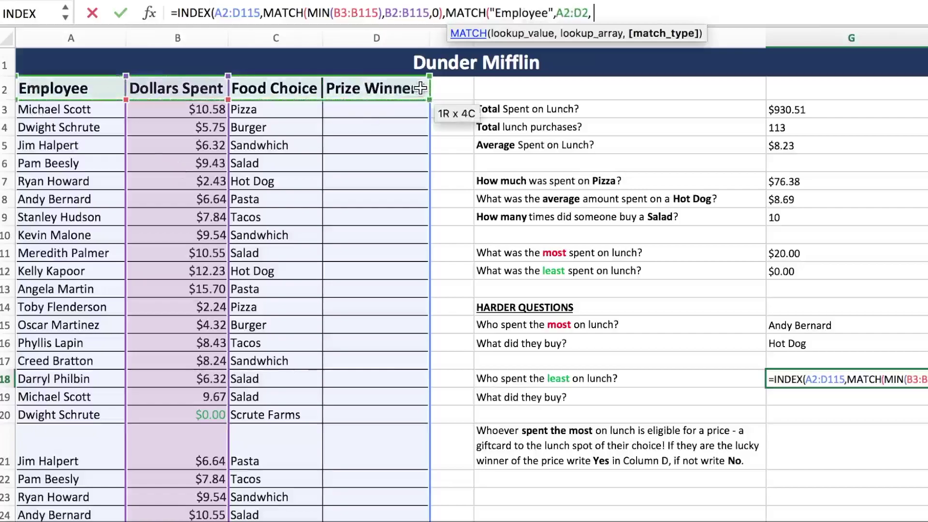
type("))")
key("Return")
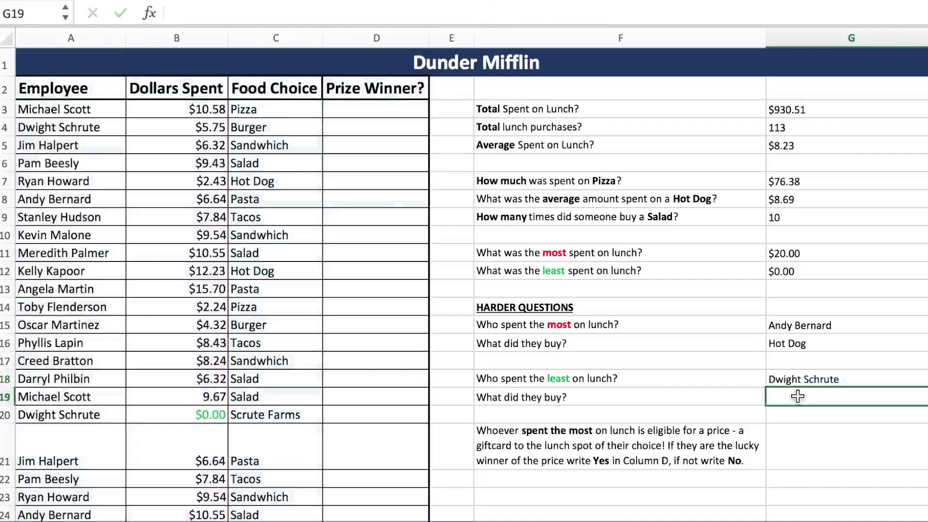
type("=INDE")
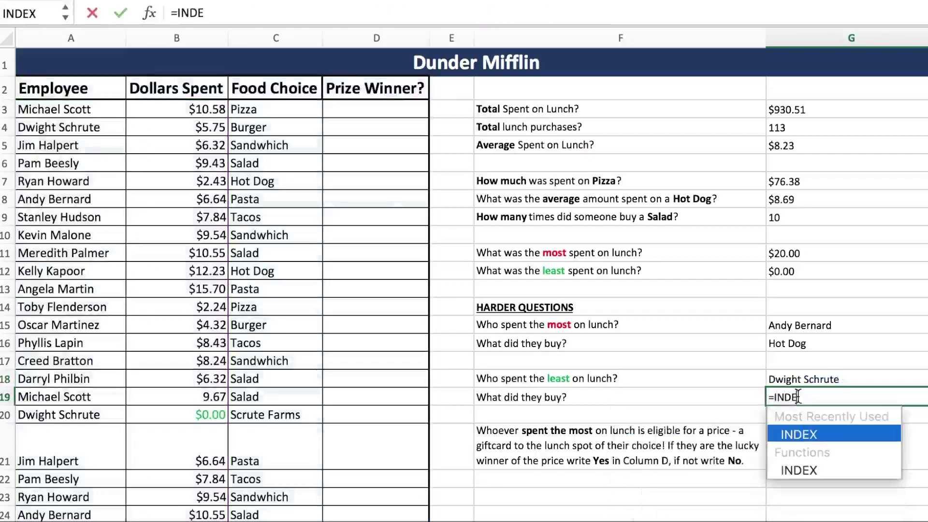
type("X(")
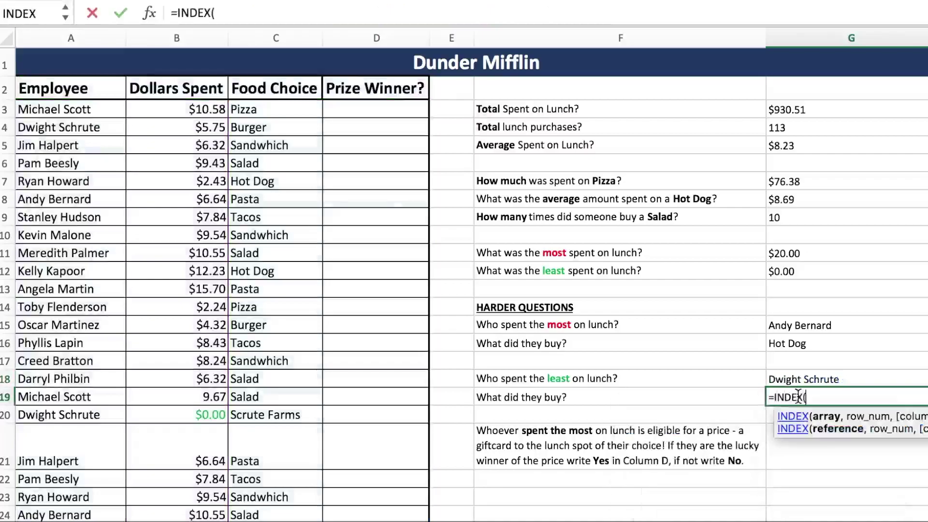
Reference the table A2:D115 as the INDEX array in G19
left_click(107, 85)
key("ctrl+shift+Right")
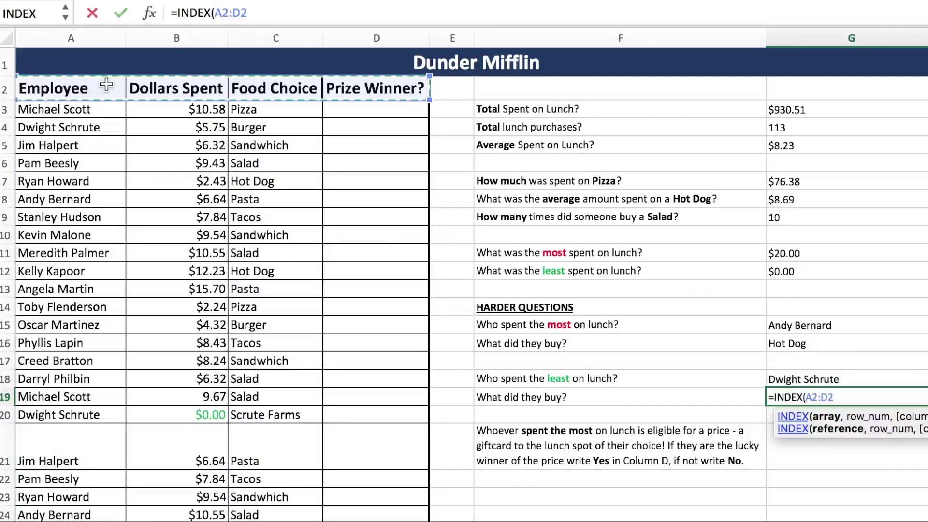
key("ctrl+shift+Down")
type(",")
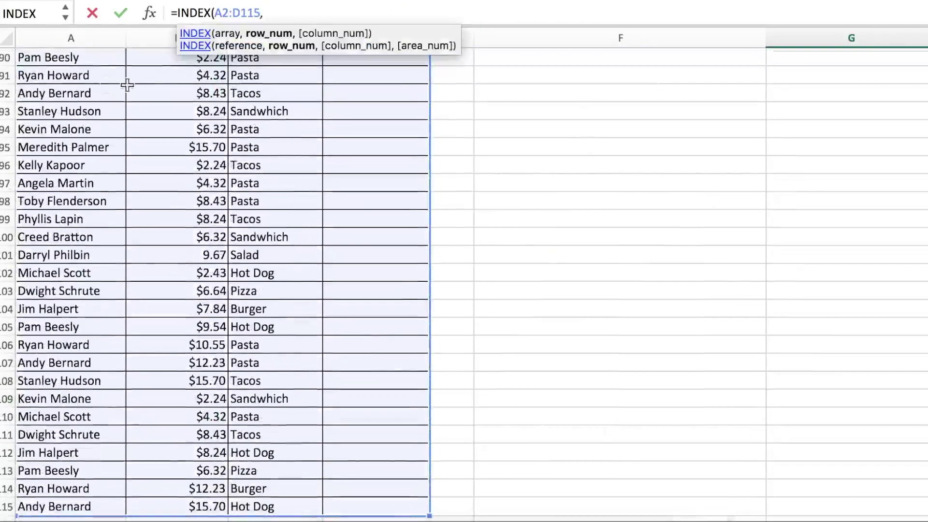
scroll(202, 106, "down", 10)
scroll(202, 106, "up", 20)
Add a row MATCH with MIN(B3:B115) over lookup array B2:B115
type("MAT")
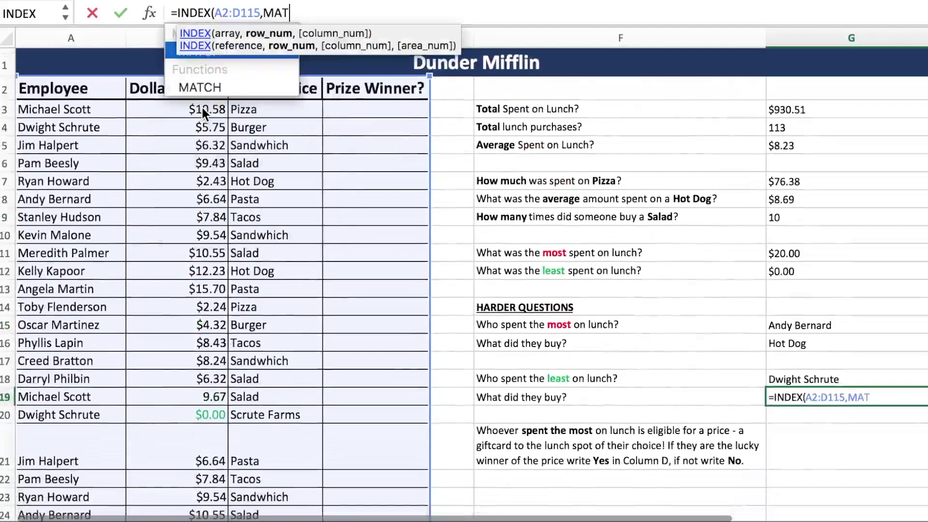
type("CH(")
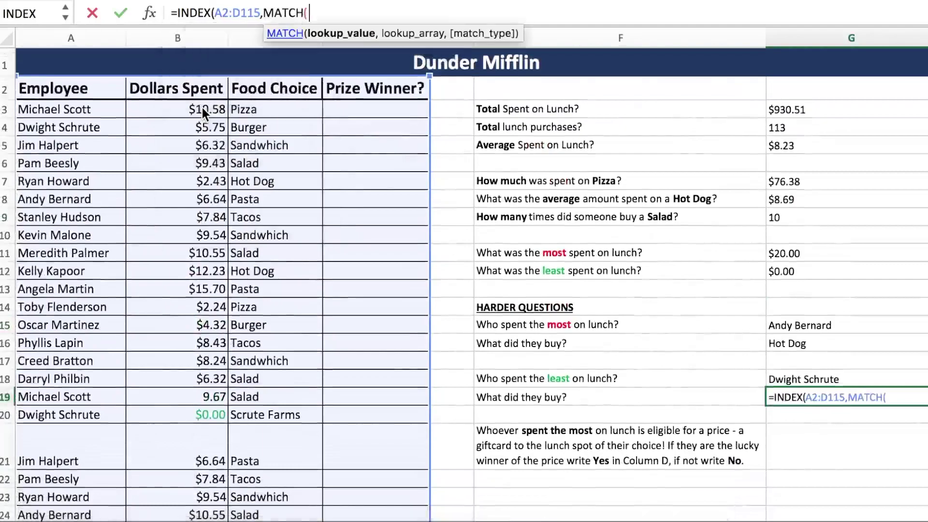
type("MIN(")
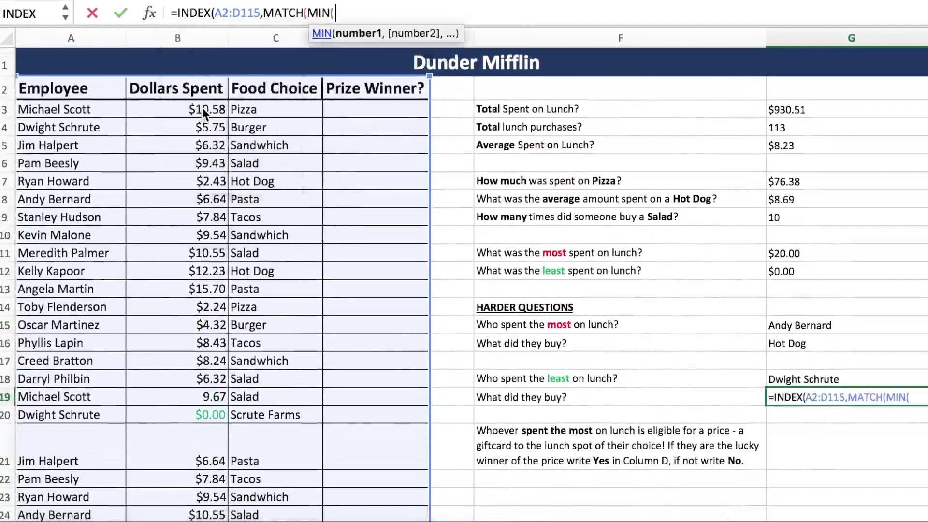
left_click(193, 107)
key("ctrl+shift+Down")
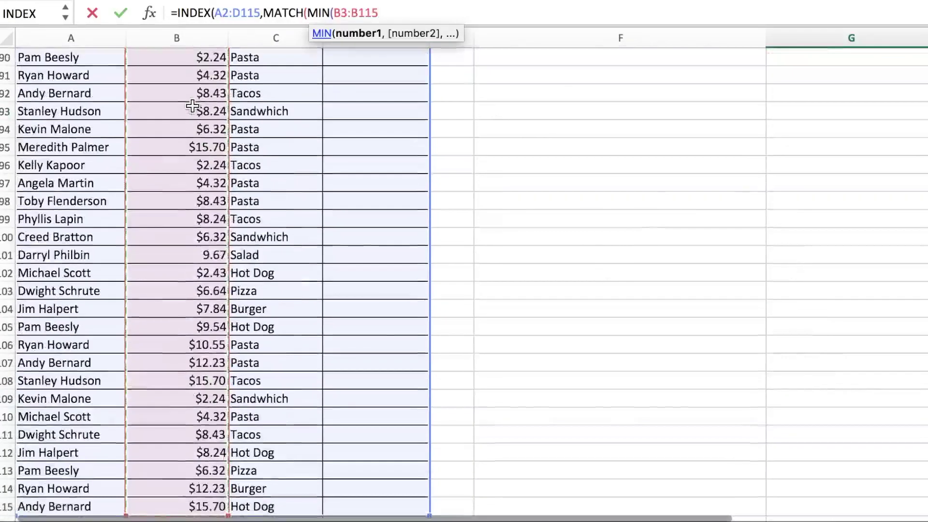
type("),")
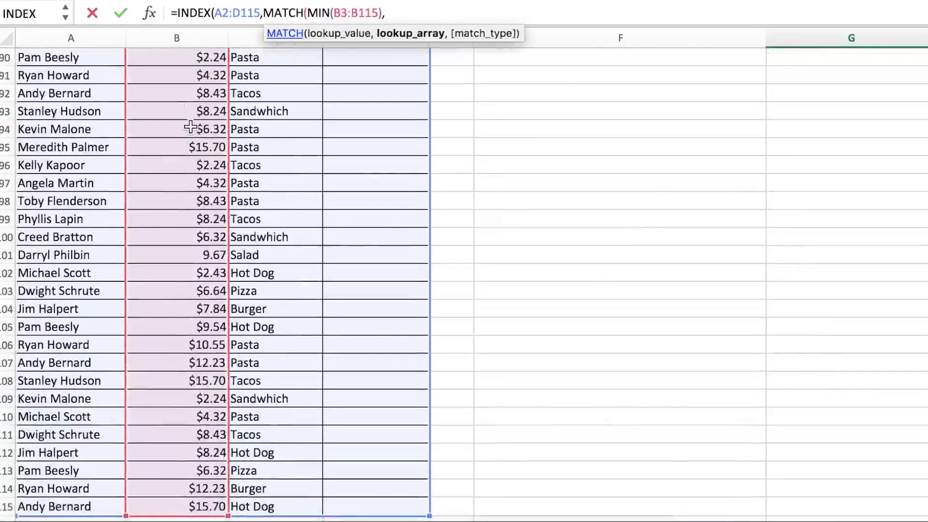
scroll(190, 126, "up", 20)
scroll(191, 127, "down", 2)
left_click(192, 91)
key("ctrl+shift+Down")
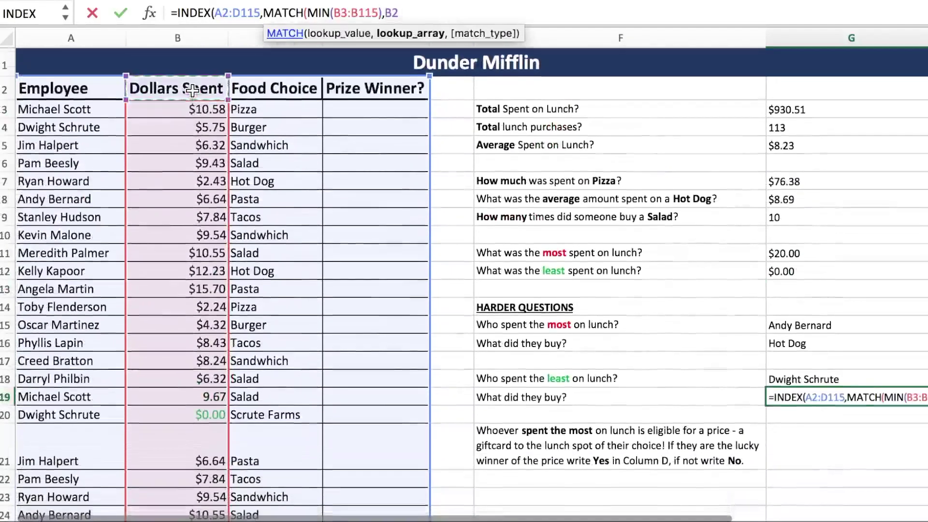
type(",")
scroll(189, 82, "up", 20)
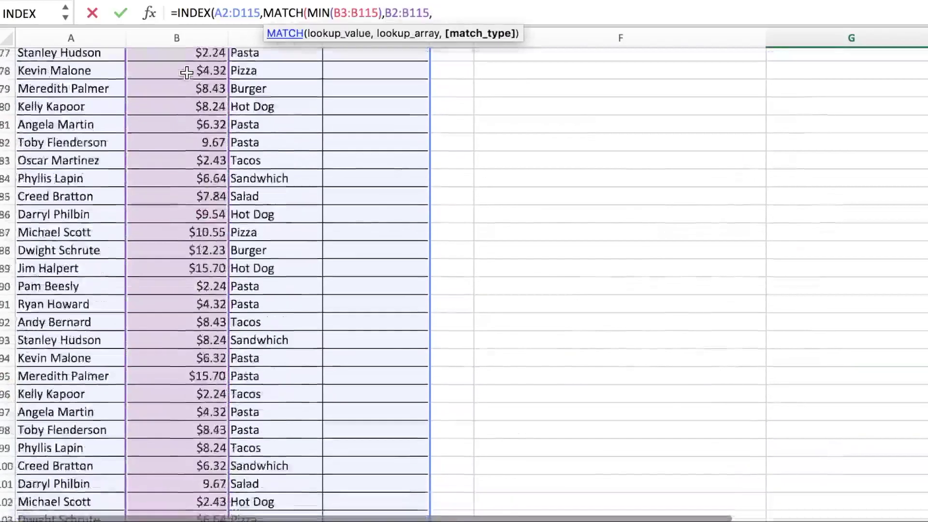
Finish with match type 0 and MATCH("Food Choice",A2:D2,0), returning Scrute Farms
type("0)")
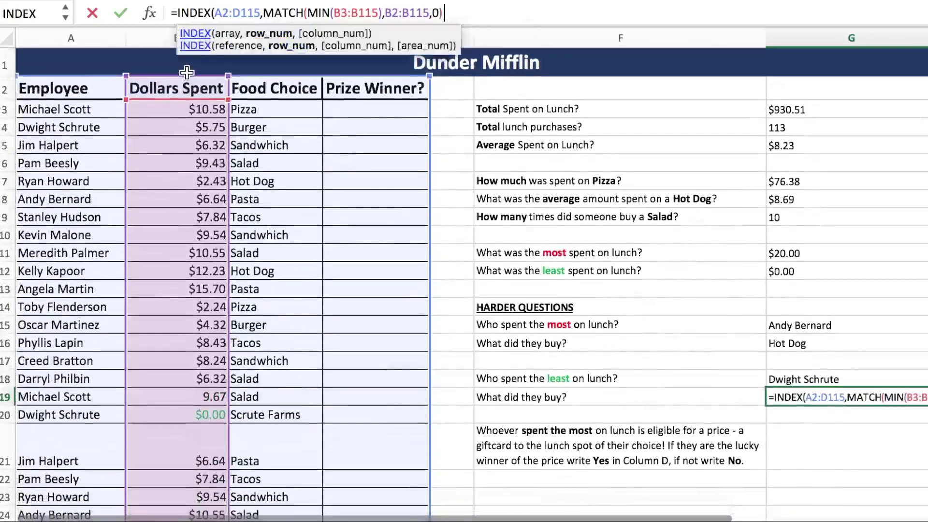
type(",")
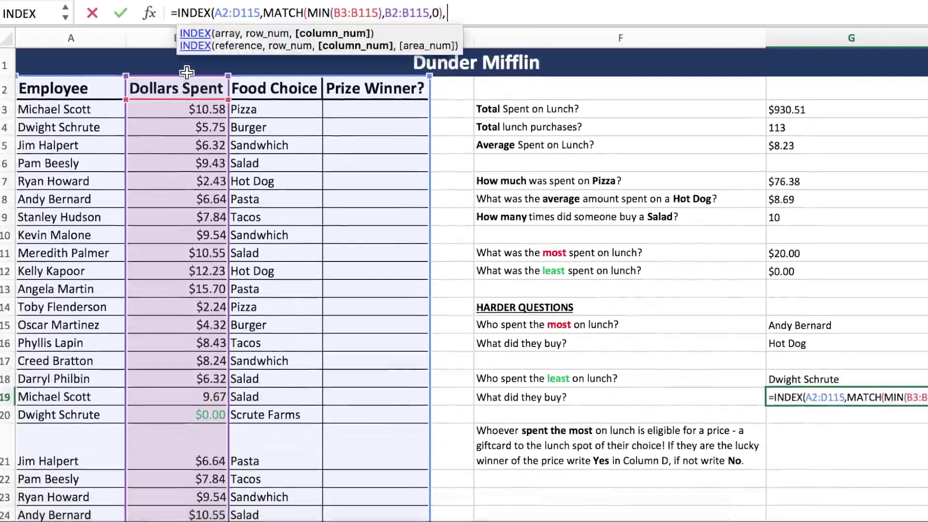
type("MATCH(")
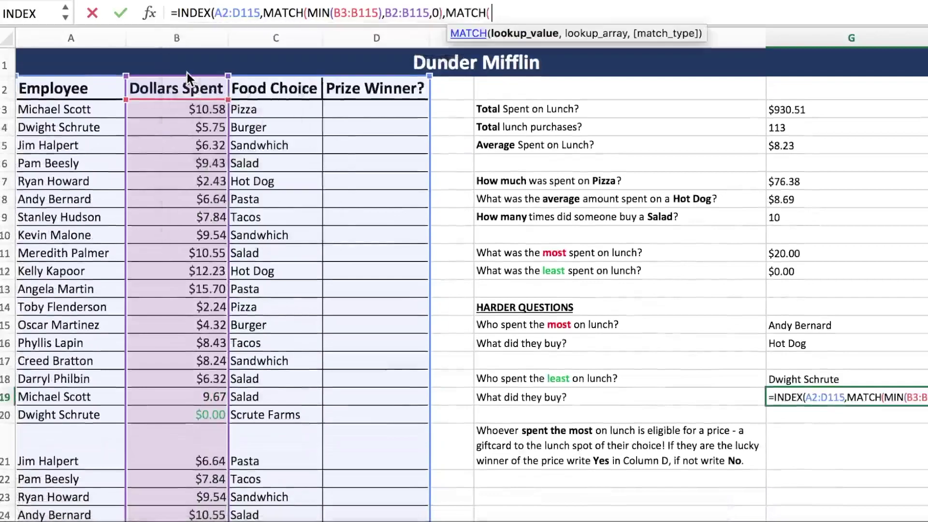
type("\"Food Choice\",")
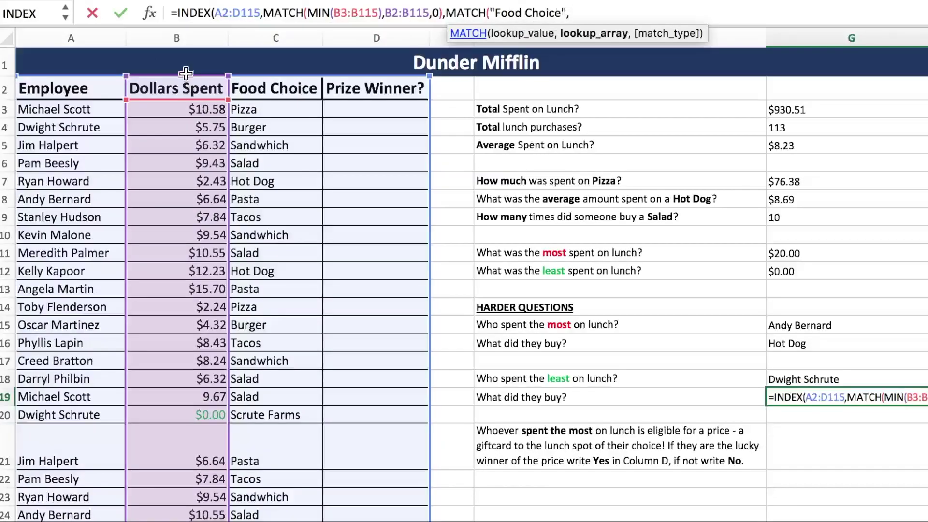
left_click_drag(92, 89, 351, 85)
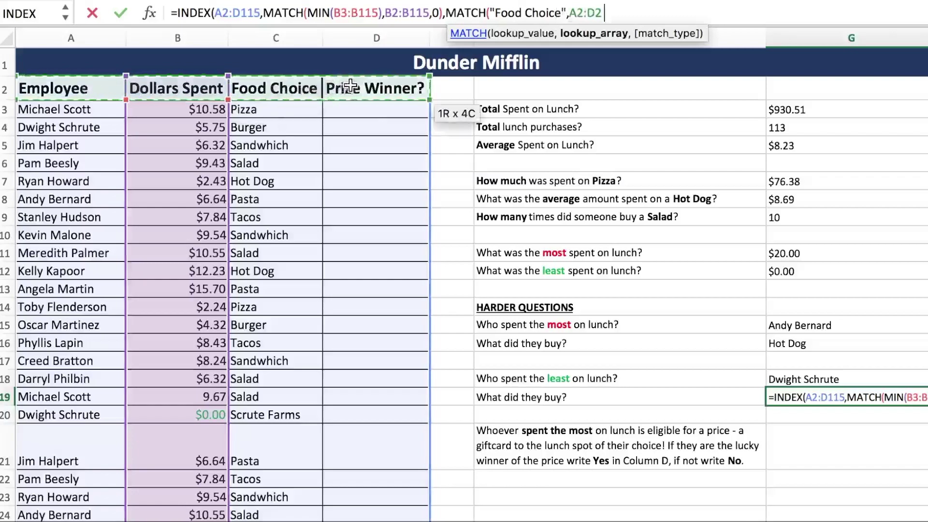
type(",")
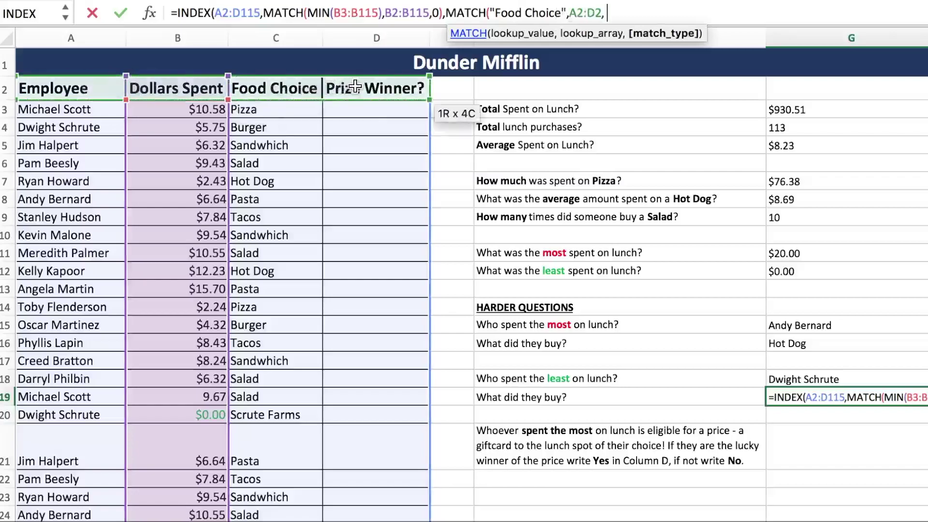
type("0)")
key("ctrl+Return")
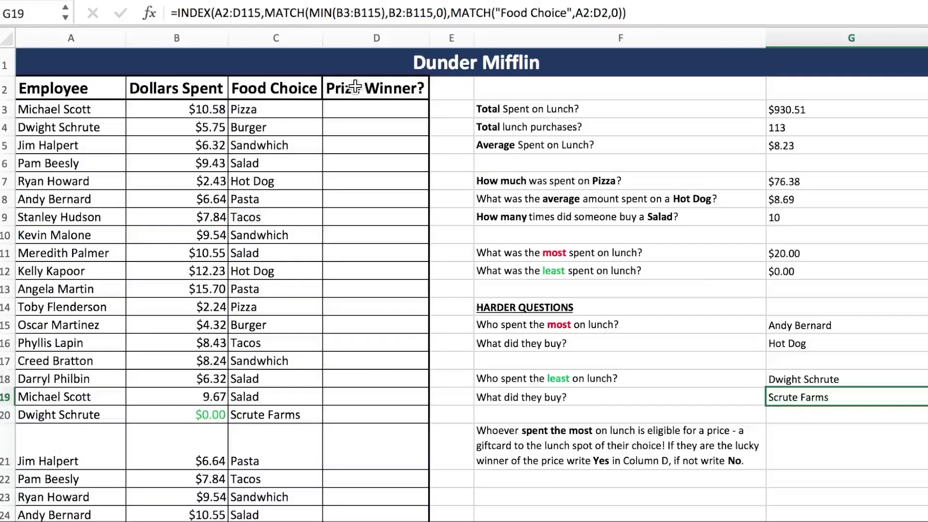
left_click(824, 462)
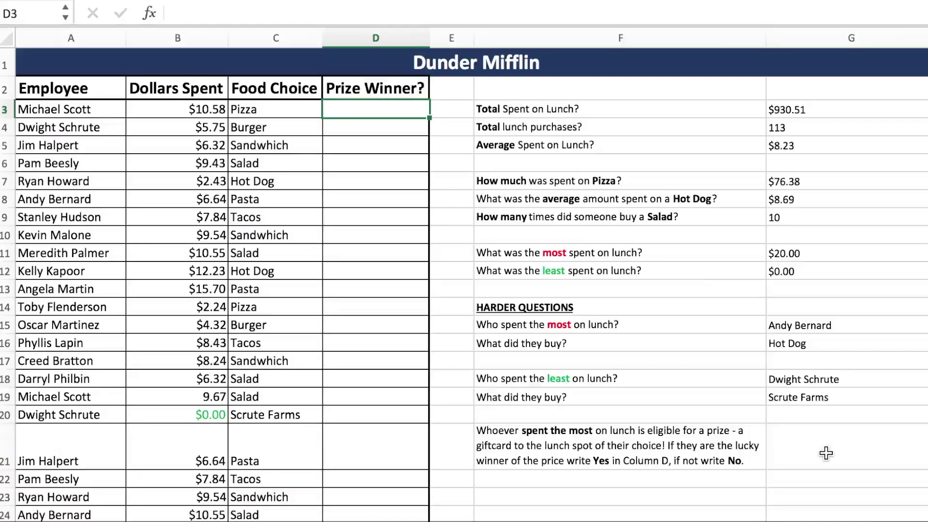
type("=IF(")
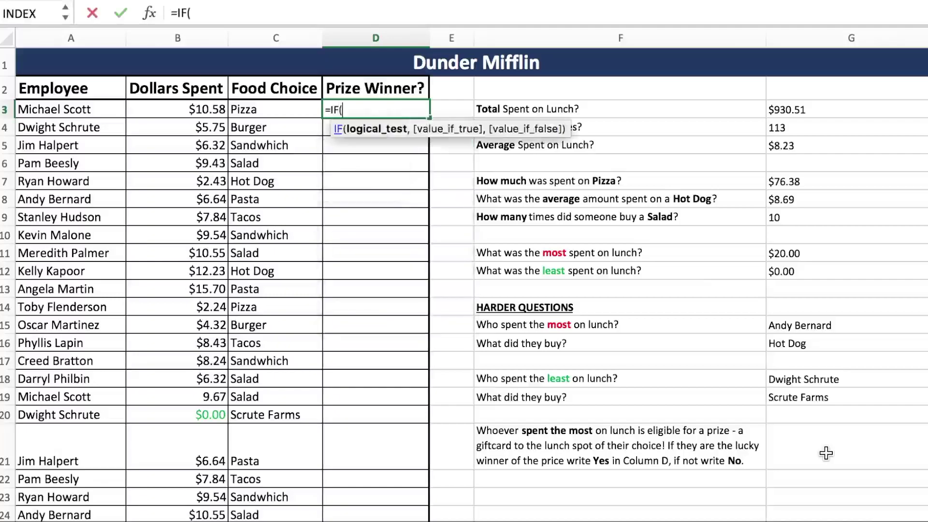
Enter =IF(B3=MAX(B3:B115),"Yes","No") in D3 and fill it down the Prize Winner column
left_click(208, 108)
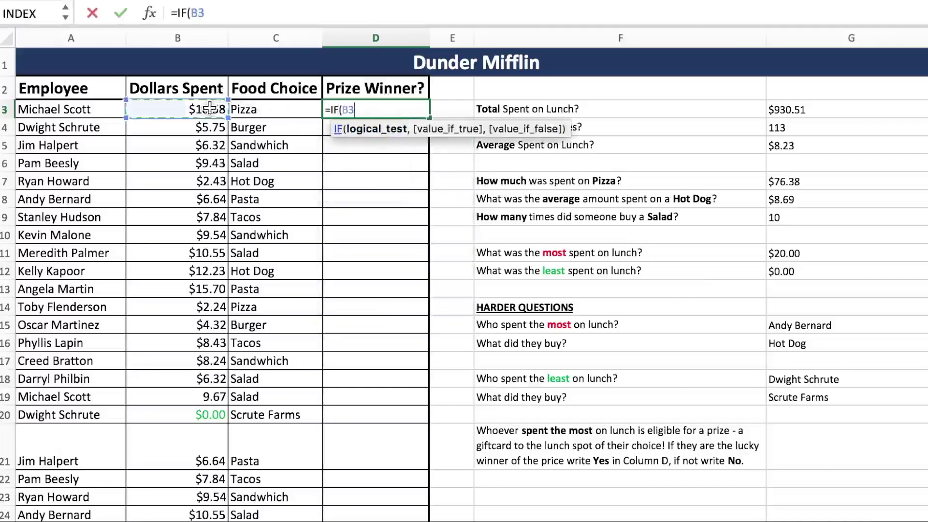
type("=")
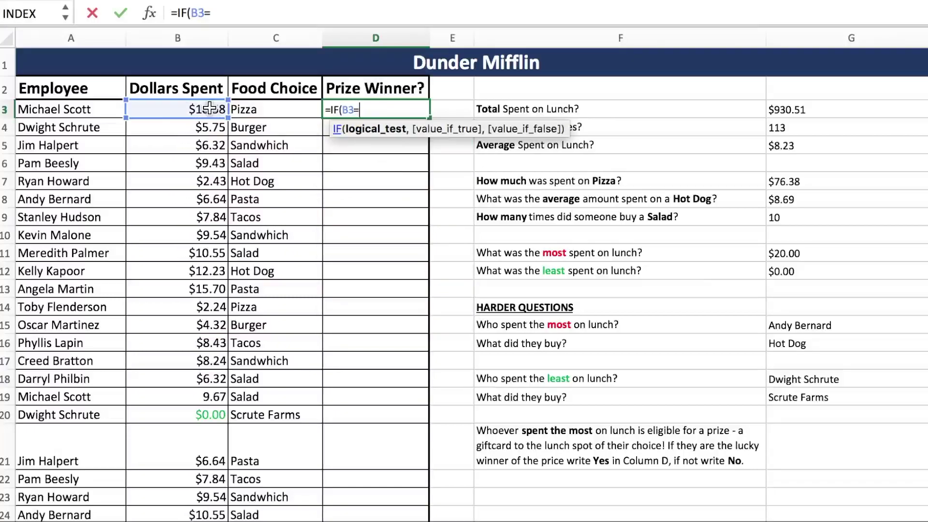
type("MAX(")
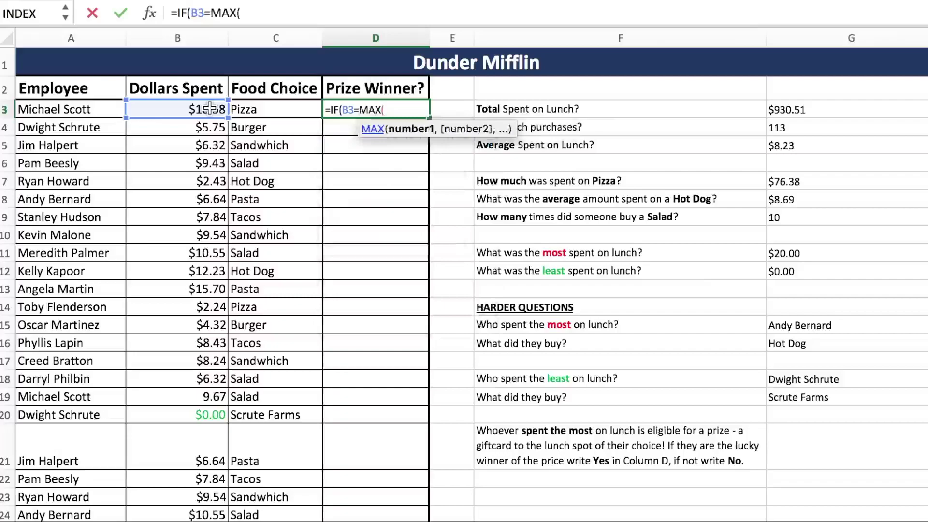
left_click(192, 110)
key("ctrl+shift+Down")
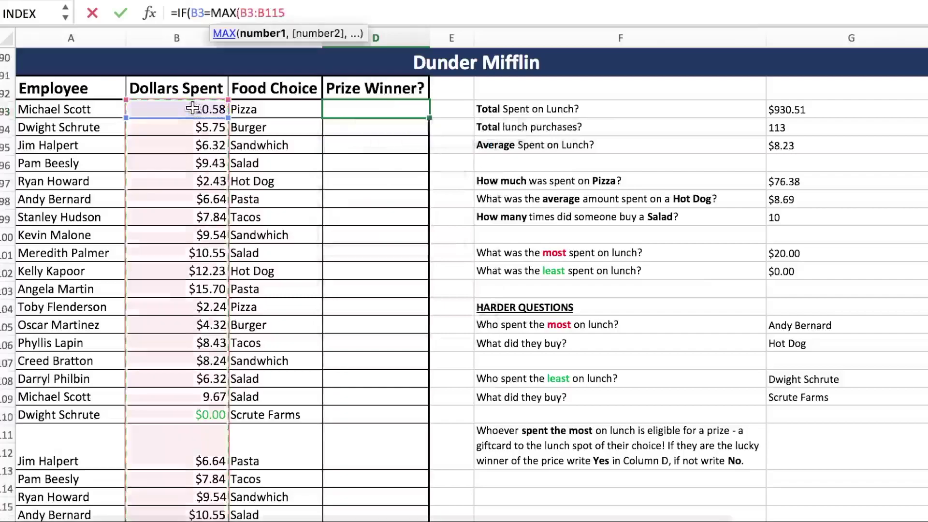
type("),")
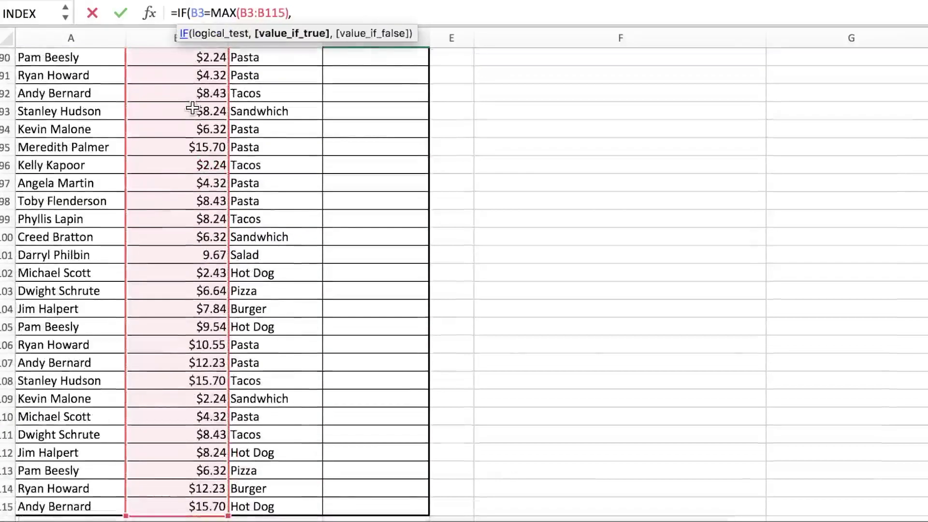
scroll(193, 109, "up", 20)
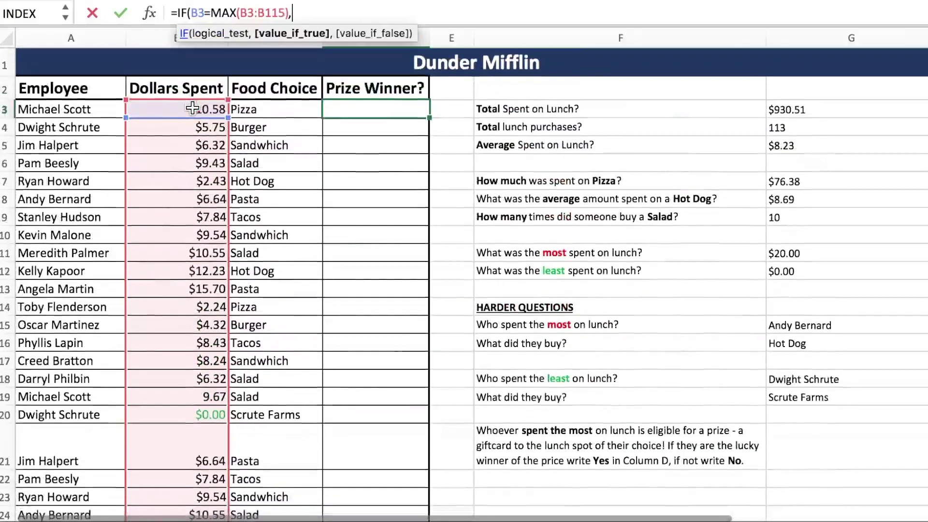
type("\"Yes")
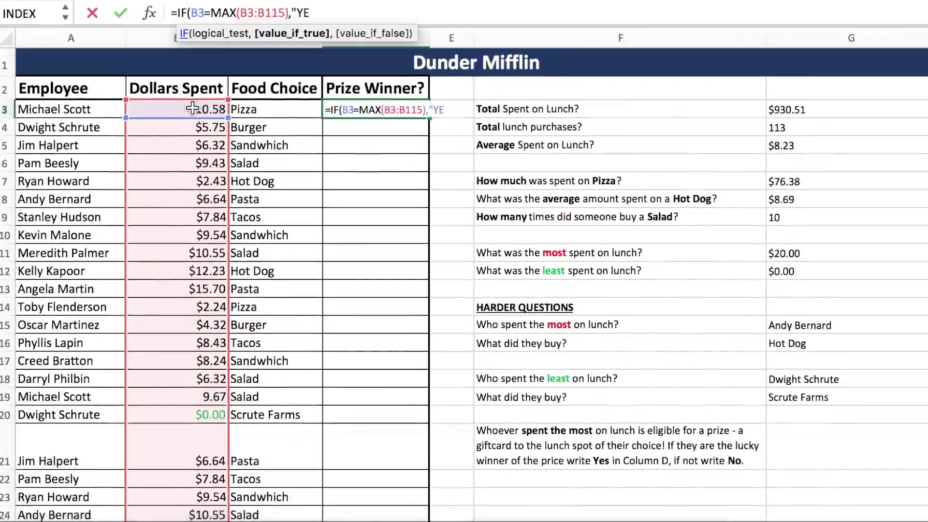
type("\",")
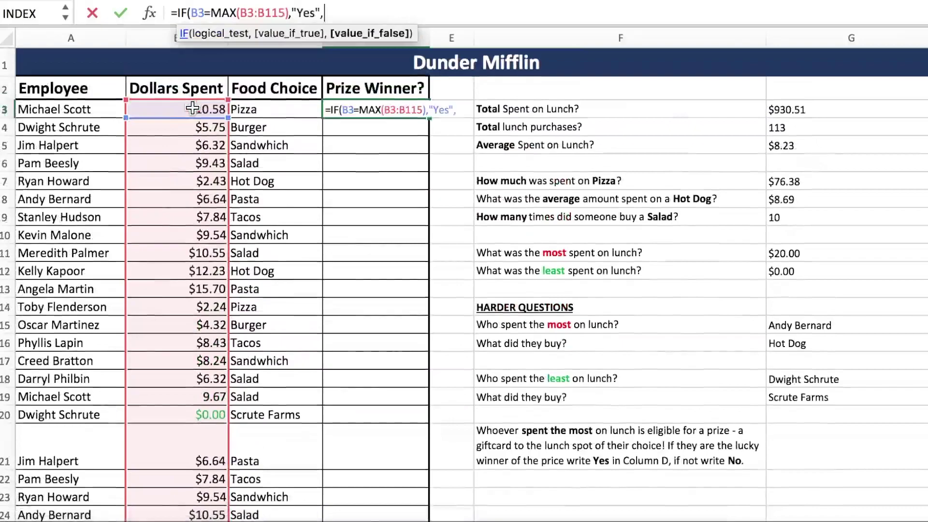
type("\"No\")")
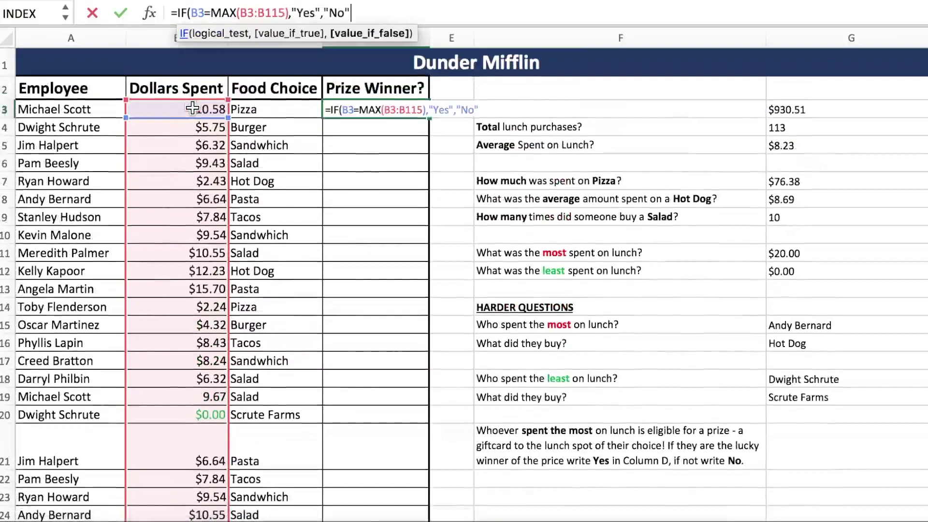
key("Return")
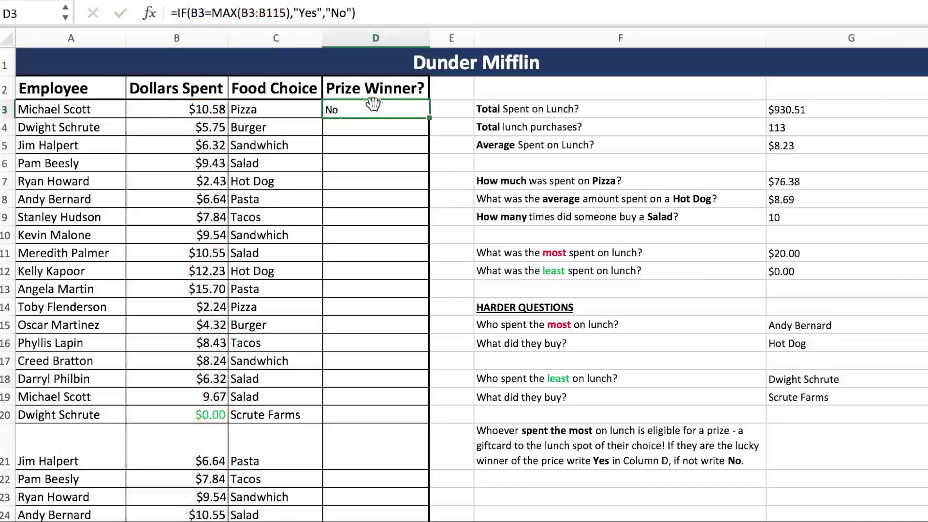
double_click(430, 118)
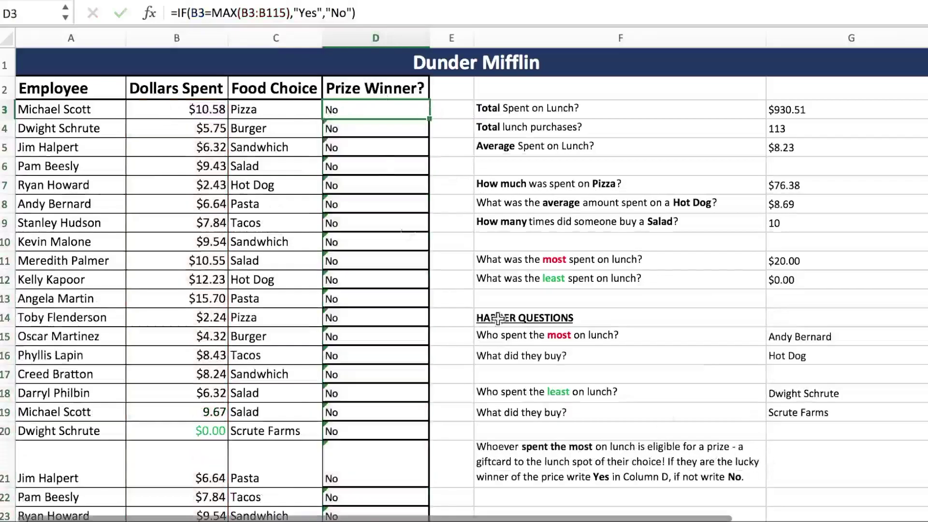
Verify row 76's $20.00 Hot Dog purchase reads Yes, then return to the top
scroll(381, 198, "down", 5)
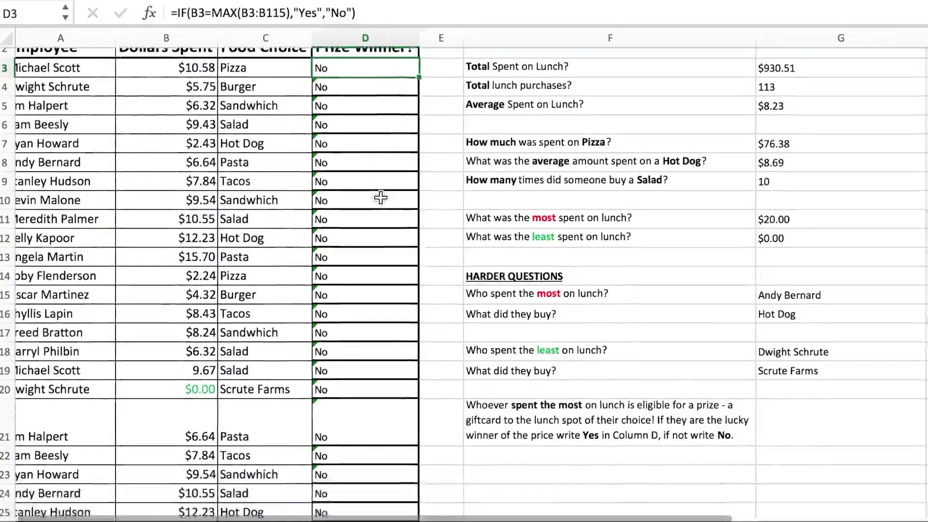
scroll(381, 197, "down", 14)
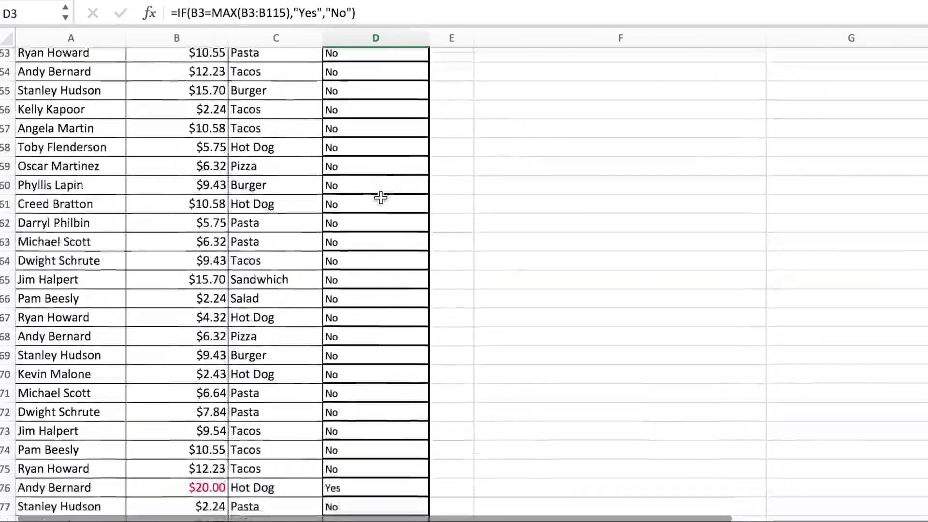
scroll(381, 197, "down", 1)
left_click(358, 323)
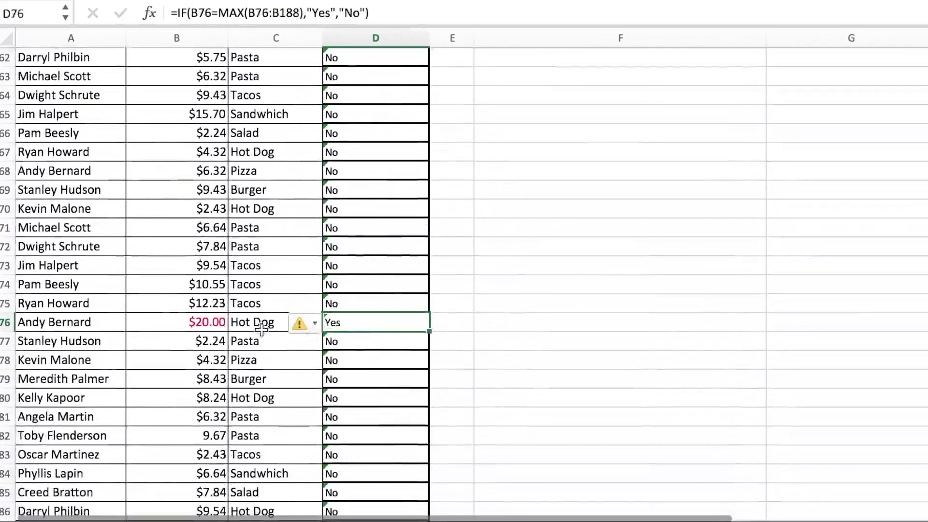
left_click(82, 327)
left_click(186, 327)
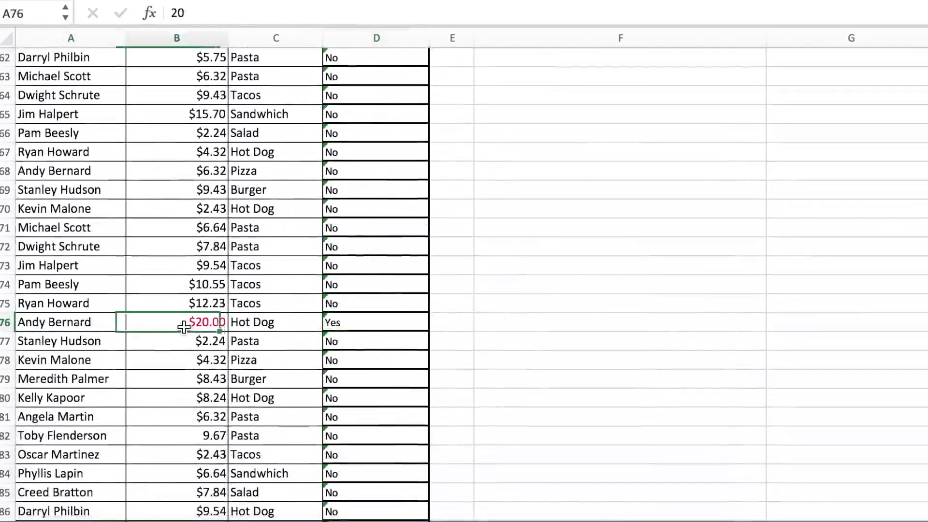
left_click(276, 335)
left_click(277, 322)
scroll(277, 322, "up", 20)
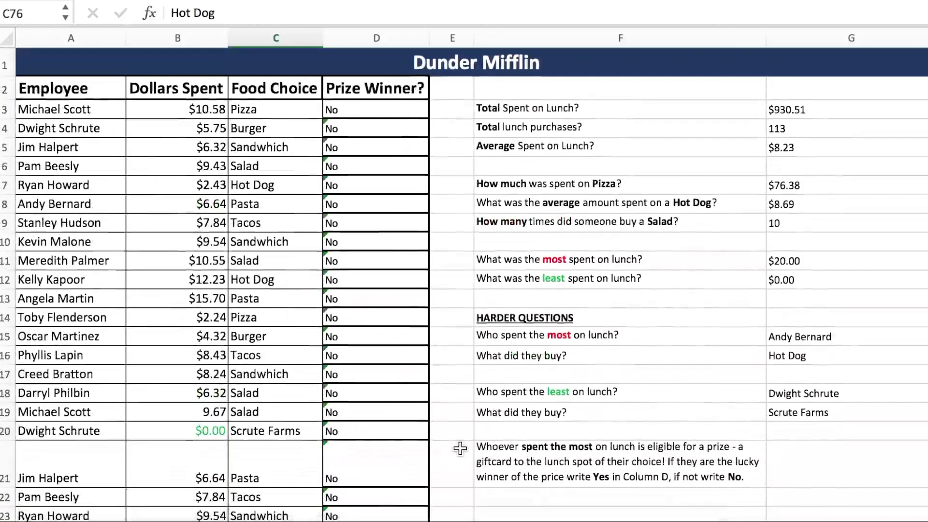
left_click_drag(560, 109, 554, 278)
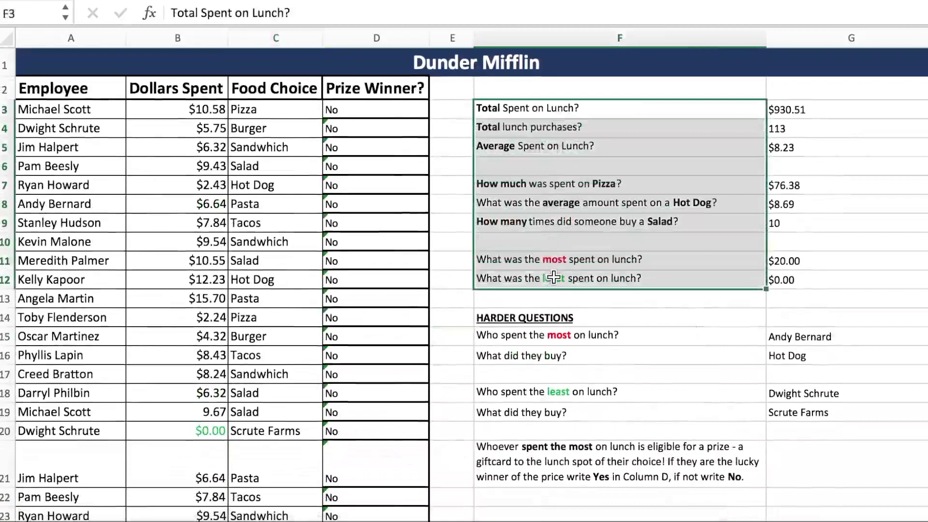